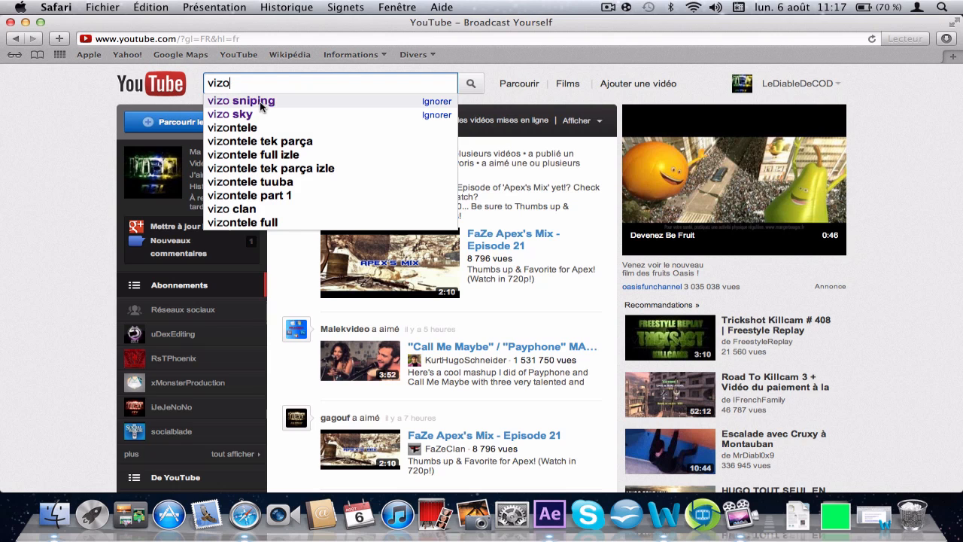
Search for vizo sniping, open the ViZo Sniping channel and open its video ViZo MyGod : Episode #2 "It's so God".
click(261, 102)
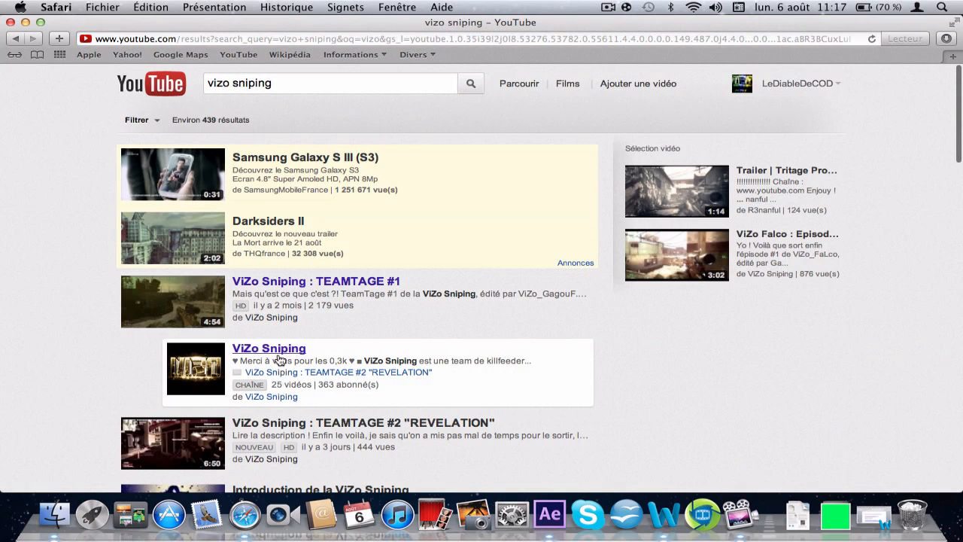
click(282, 399)
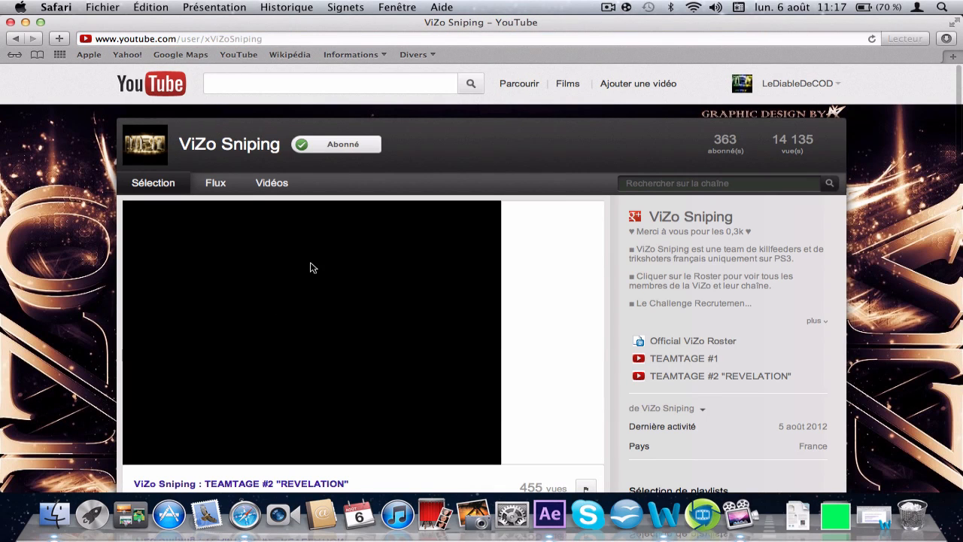
scroll(256, 310, down, 2)
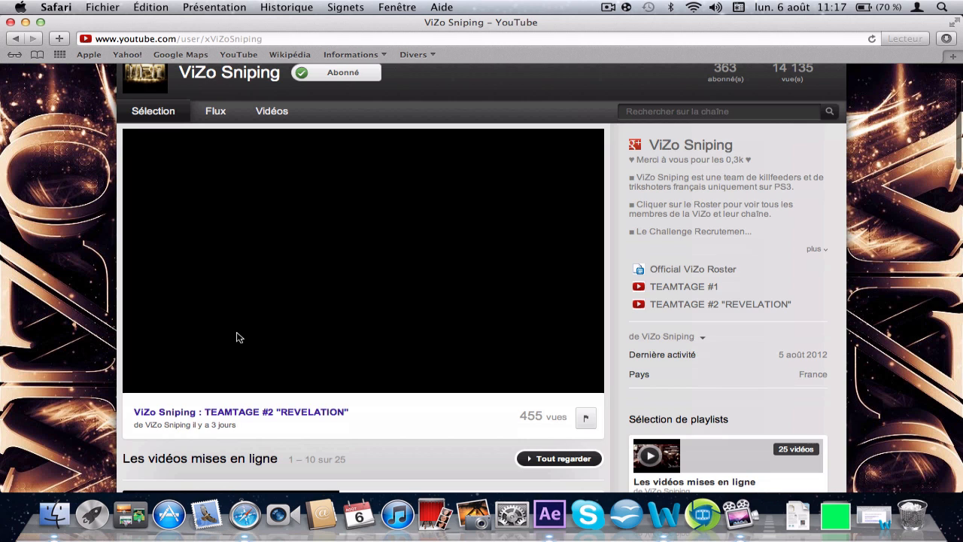
scroll(337, 472, down, 3)
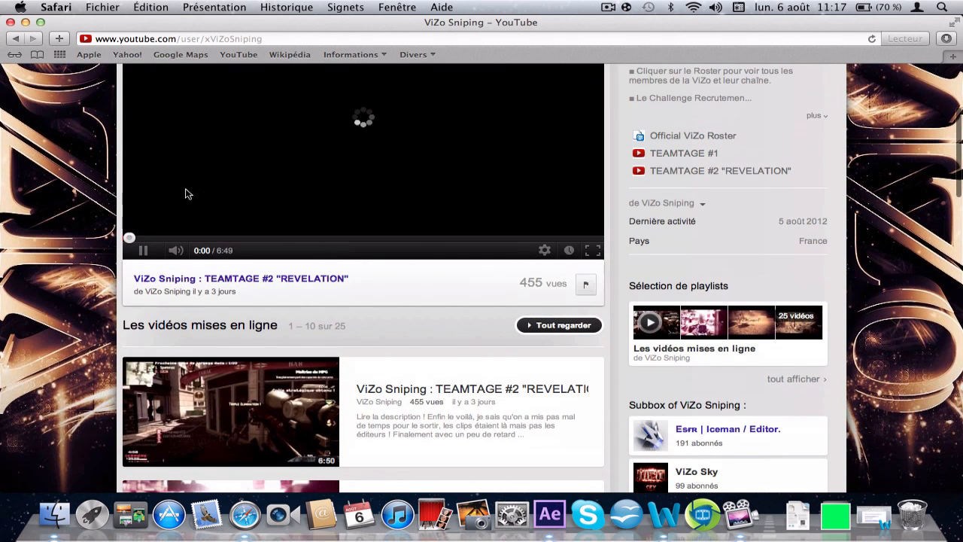
click(187, 193)
scroll(349, 378, down, 5)
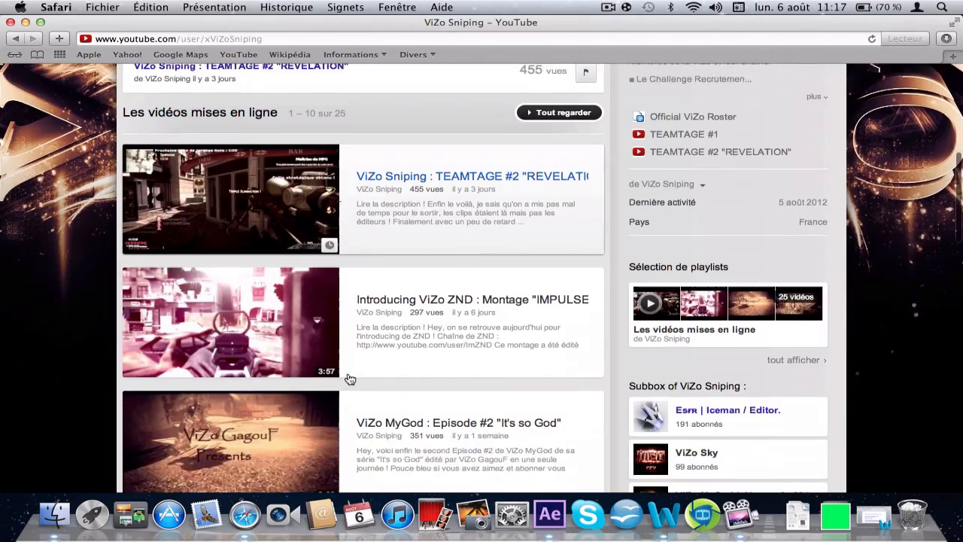
scroll(349, 378, down, 2)
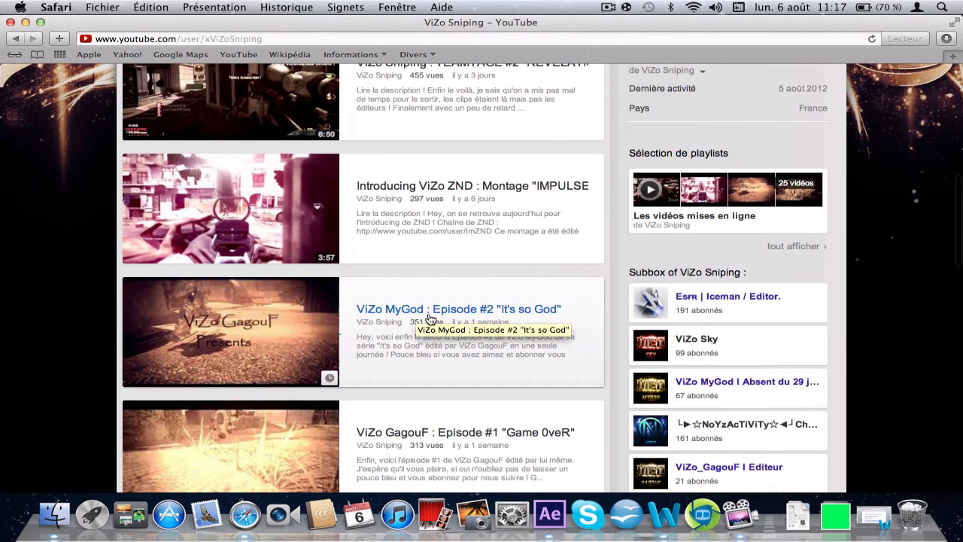
click(487, 317)
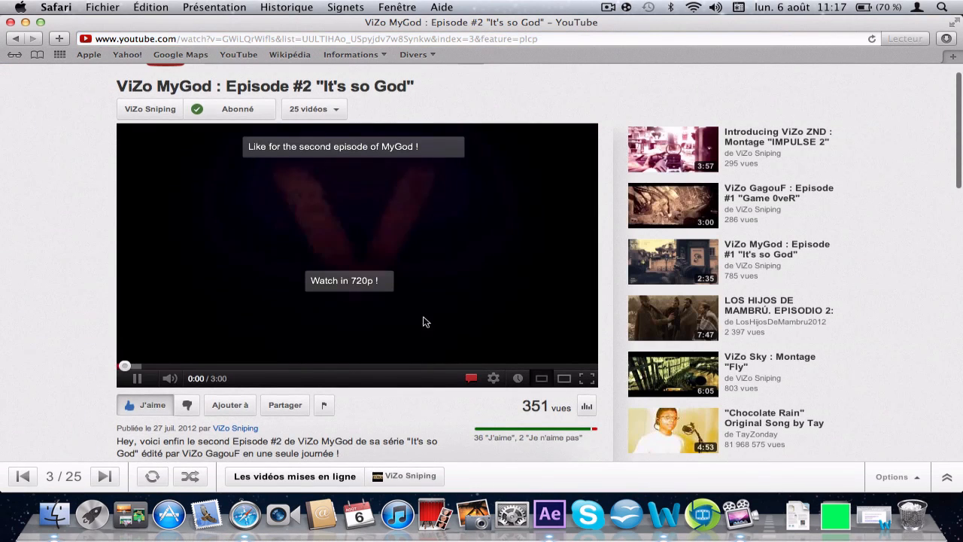
Mute the video, skim through its first minute to examine the transition around the episode title, and pause it at 0:45.
click(178, 383)
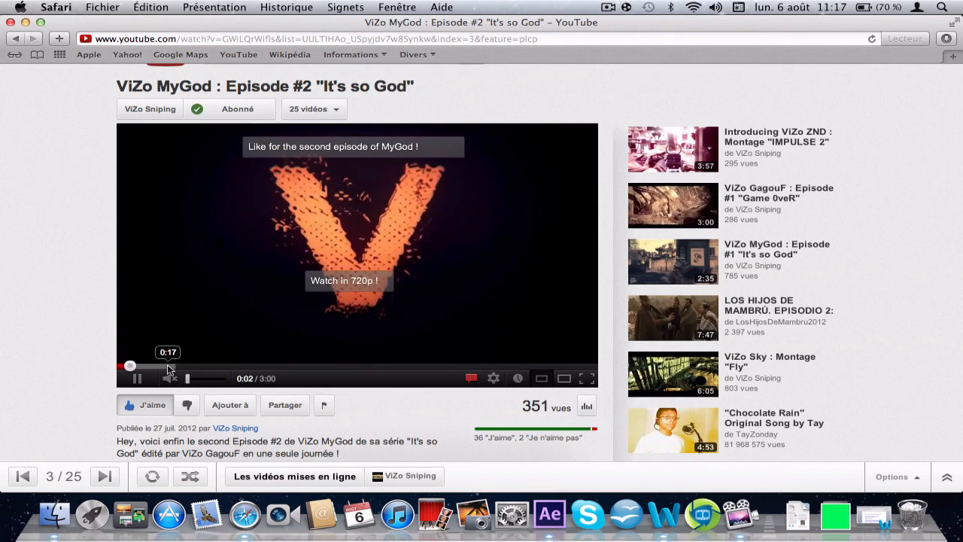
click(166, 365)
click(203, 365)
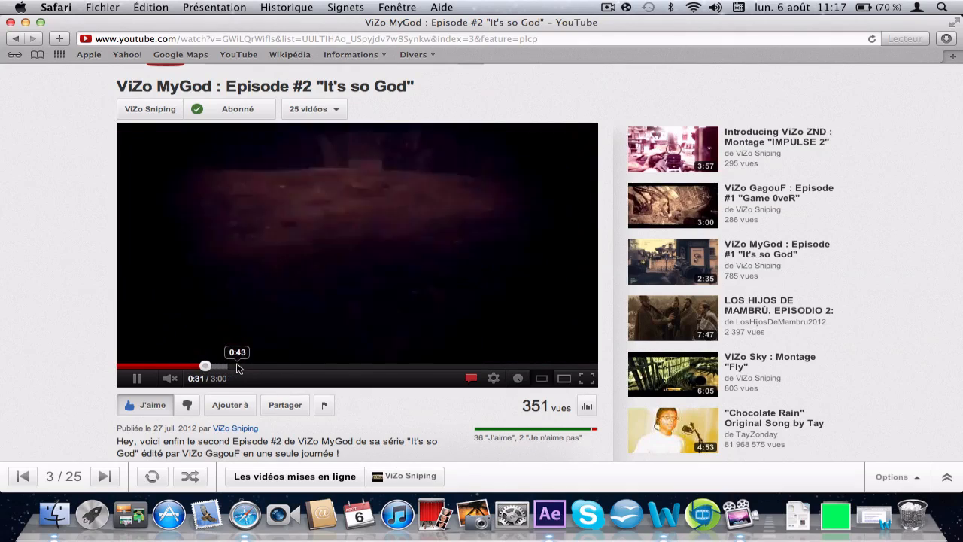
click(237, 366)
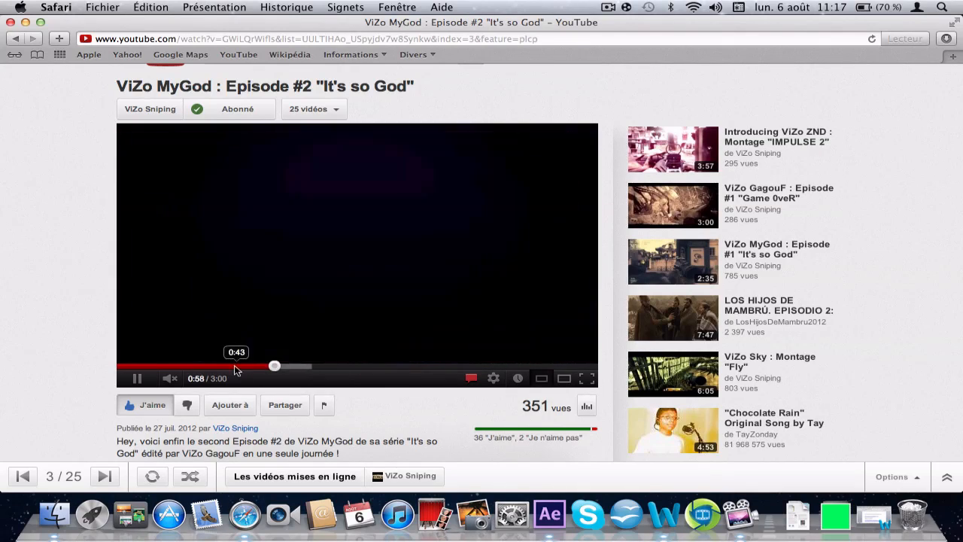
click(209, 366)
click(194, 366)
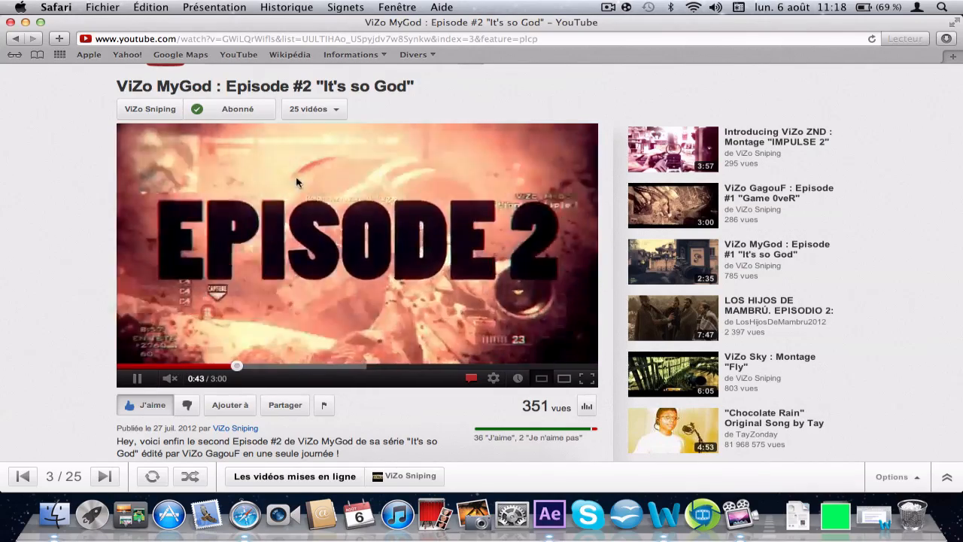
click(137, 378)
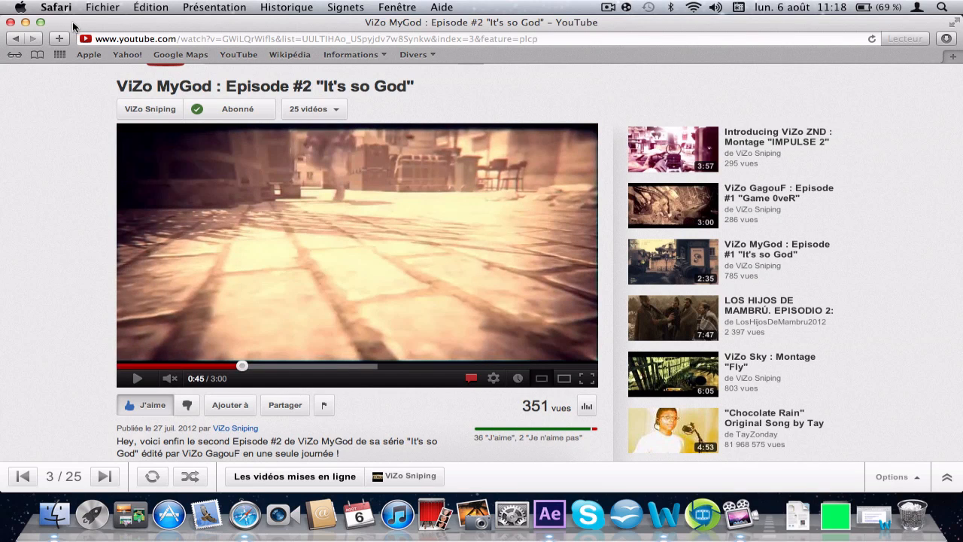
Close the YouTube window and switch to the After Effects project.
click(11, 22)
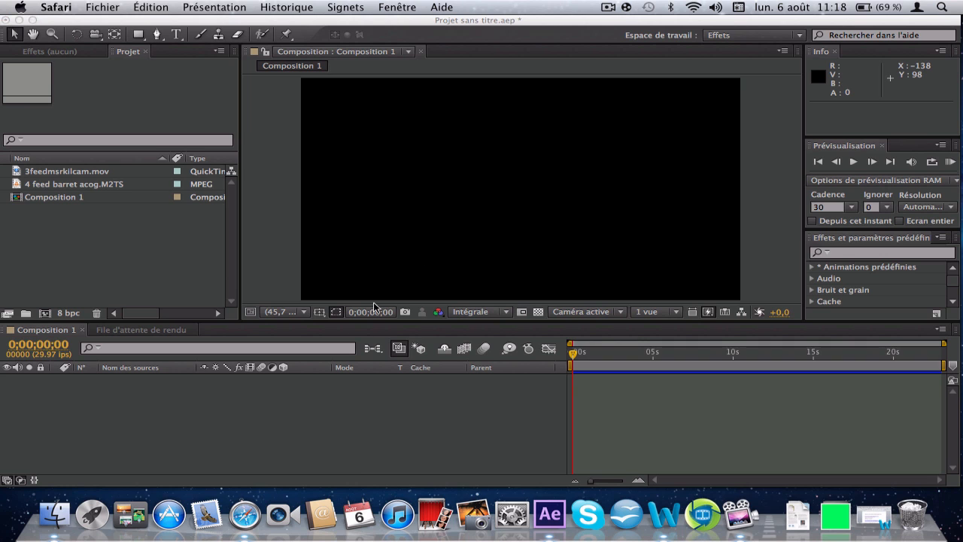
click(358, 384)
click(267, 7)
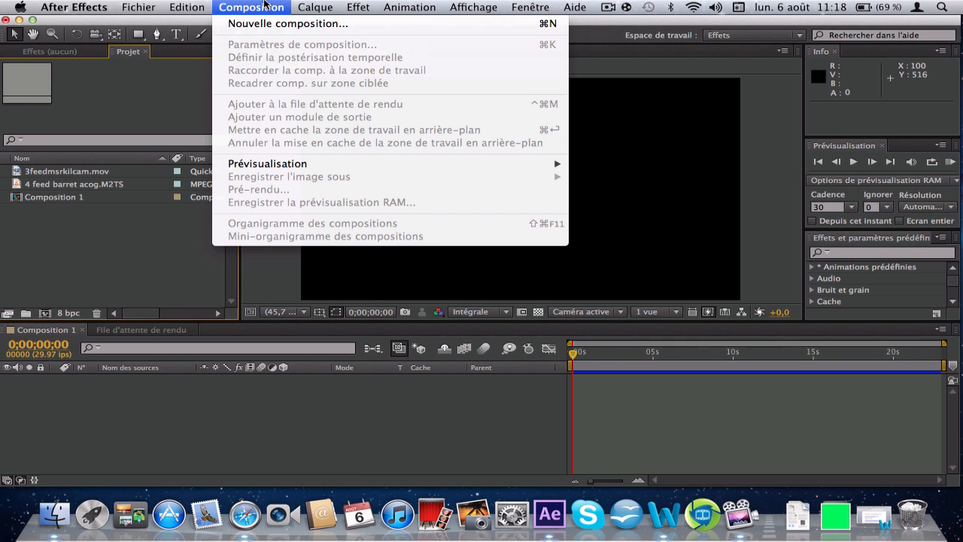
click(263, 25)
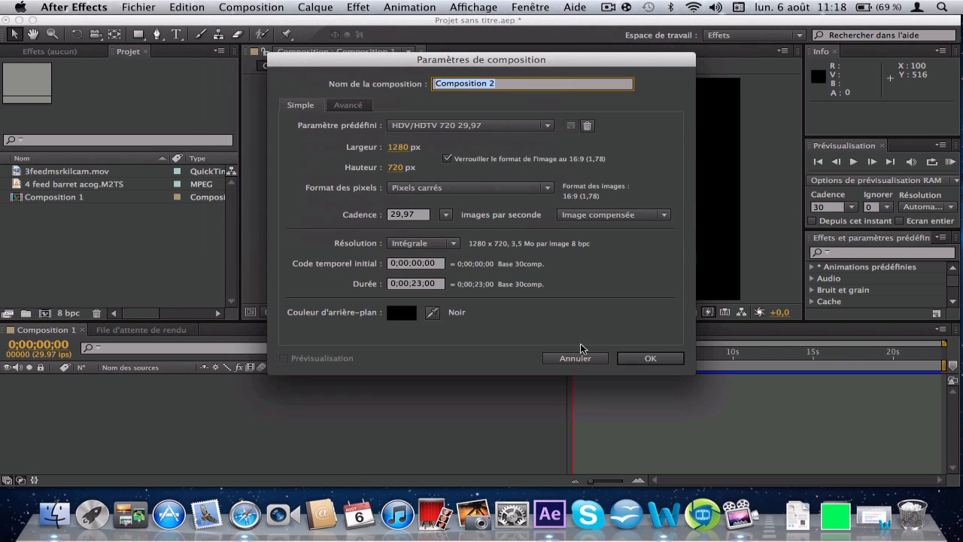
click(575, 359)
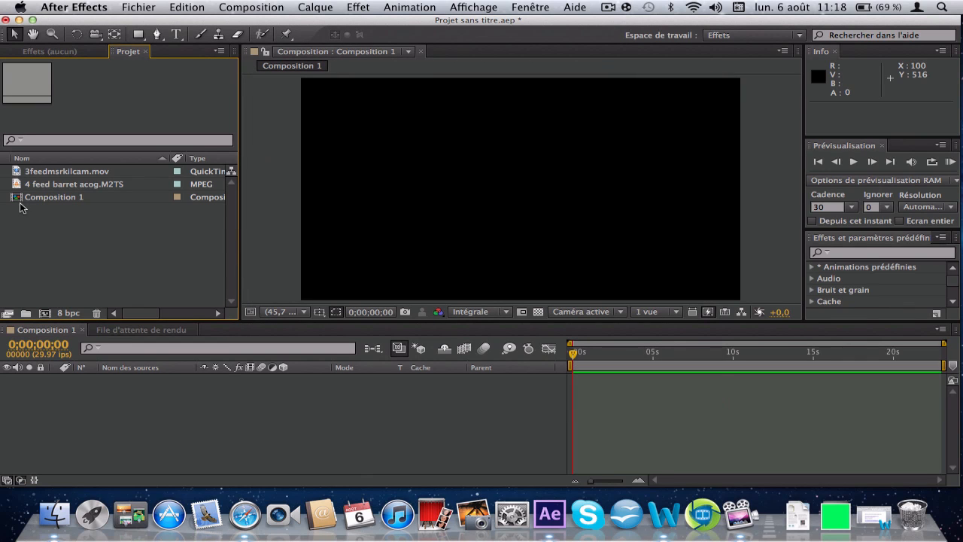
Add the clips 4 feed barret acog.M2TS and 3feedmsrkilcam.mov to the Composition 1 timeline, both starting at zero.
drag(105, 187, 188, 380)
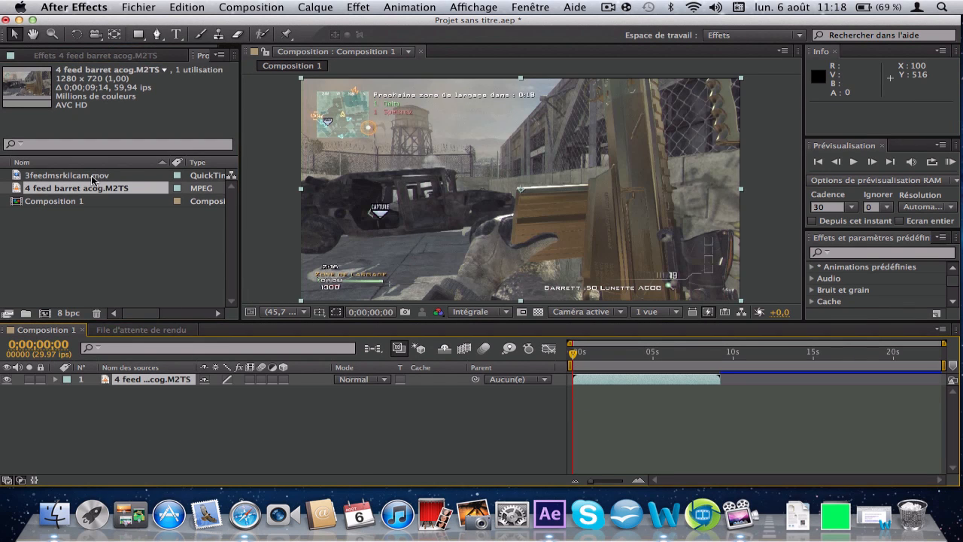
click(105, 176)
drag(105, 180, 188, 426)
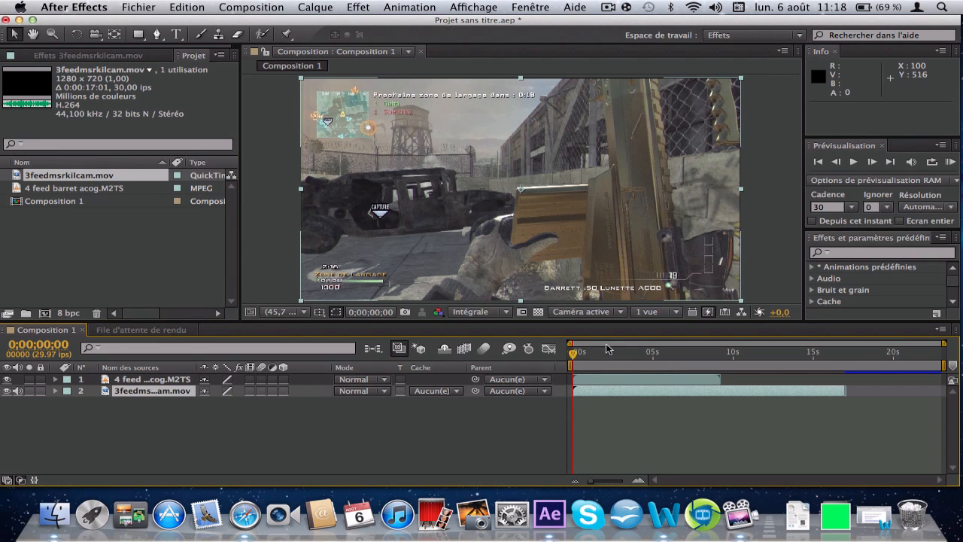
Set the current time to 0;00;08;22, near the end of the 4 feed barret acog clip, and place the 3feedmsrkilcam layer above it.
drag(575, 352, 654, 352)
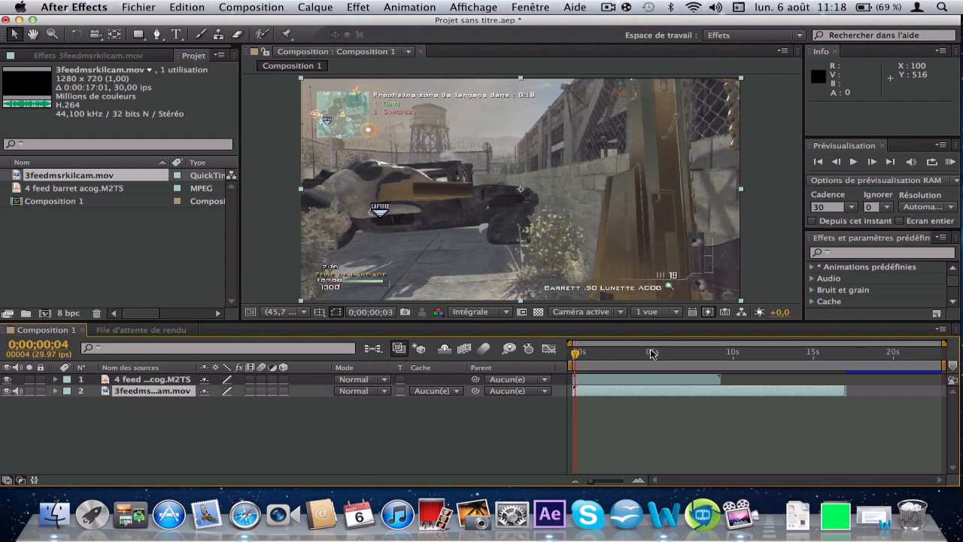
click(713, 352)
click(714, 385)
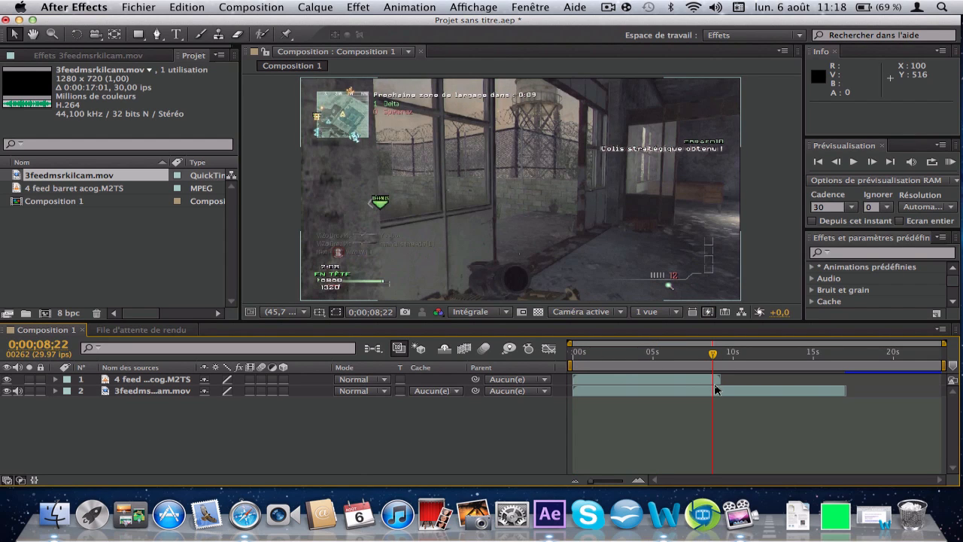
click(150, 392)
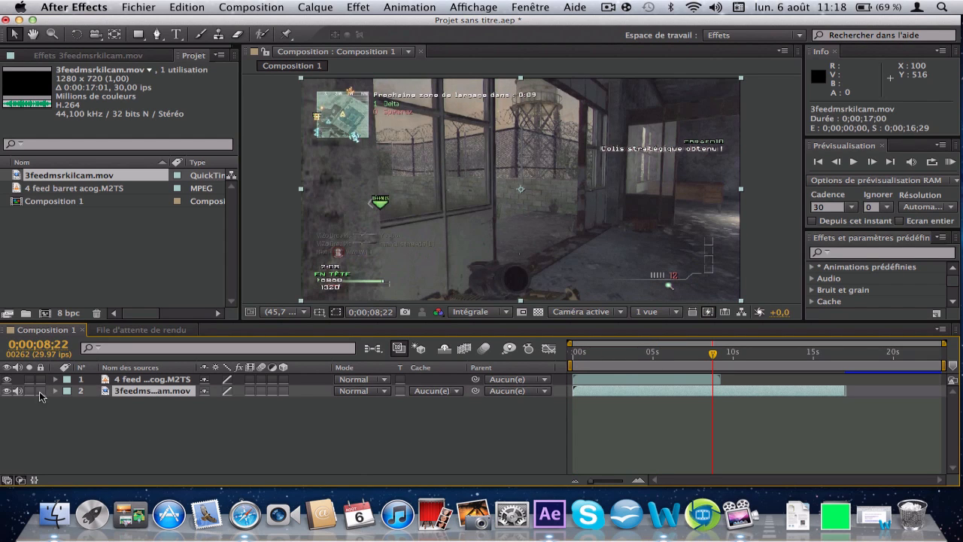
drag(179, 390, 185, 379)
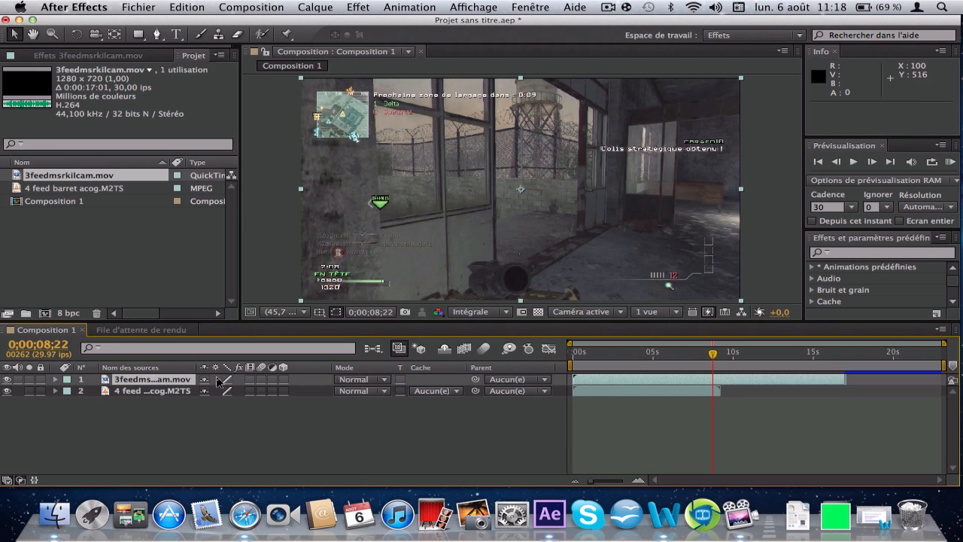
Shift the 3feedmsrkilcam clip to start at 0;00;08;08, overlapping the other clip's end, and stretch its vertical scale to 112%.
drag(693, 383, 848, 387)
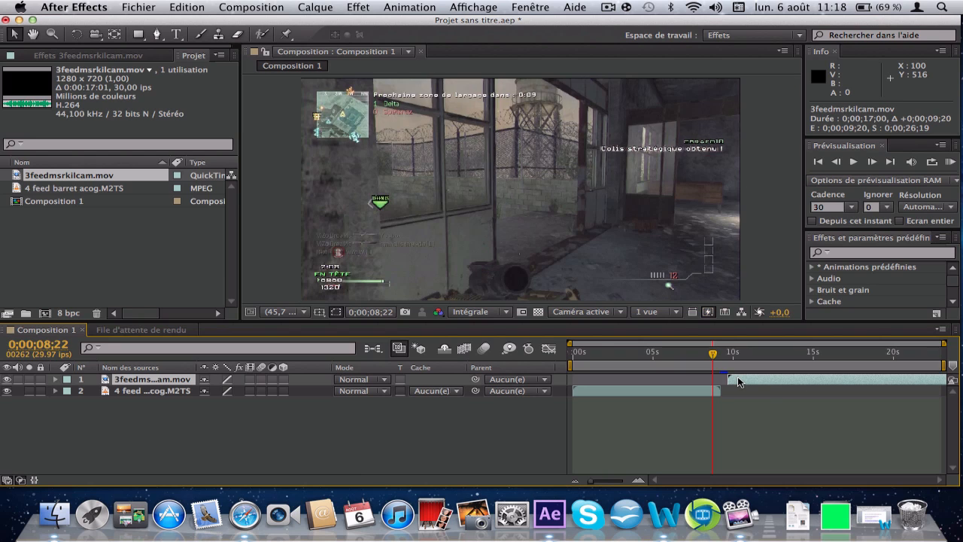
drag(739, 380, 716, 379)
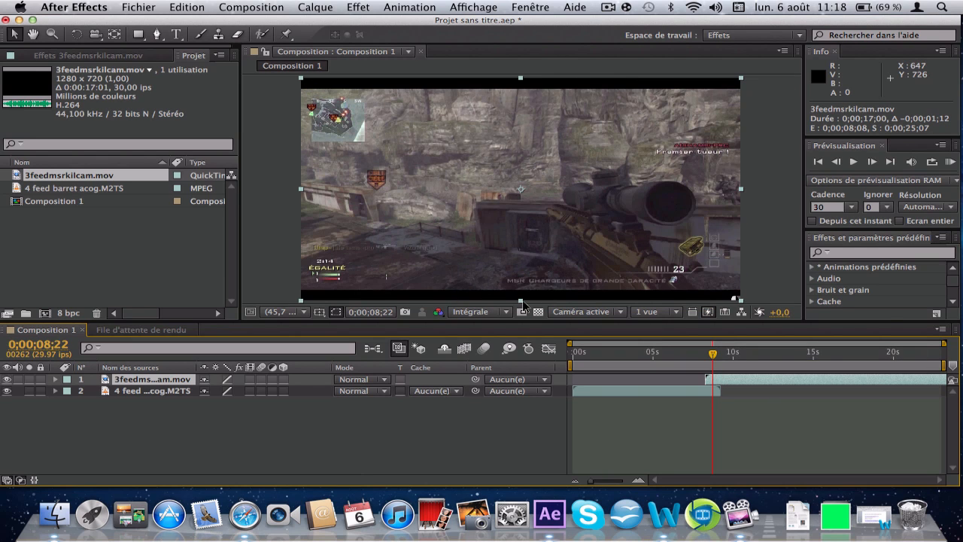
drag(520, 300, 518, 316)
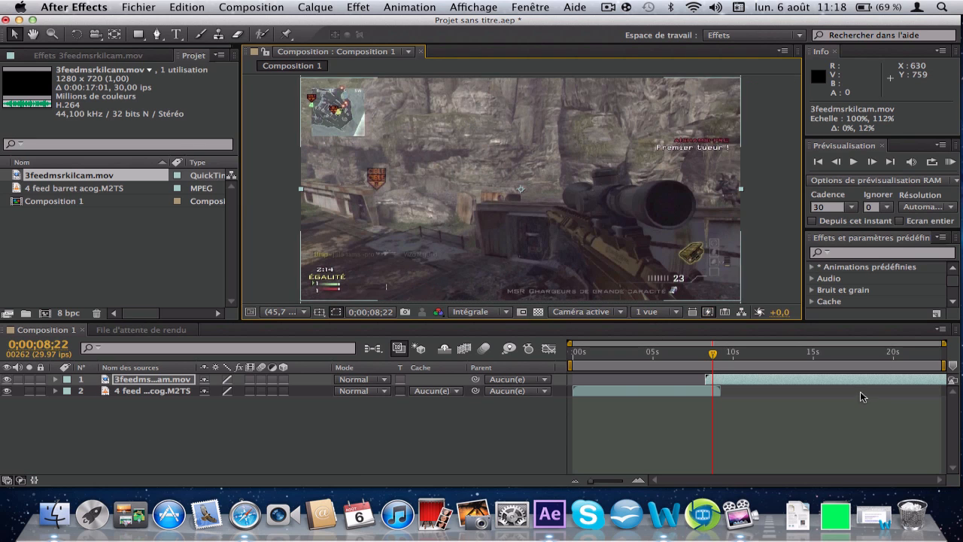
Set the current time to 0;00;08;02 and shorten the clips' overlap by shifting 3feedmsrkilcam to start at 0;00;08;26.
drag(730, 382, 701, 353)
drag(570, 343, 668, 344)
drag(943, 343, 767, 350)
drag(747, 382, 774, 381)
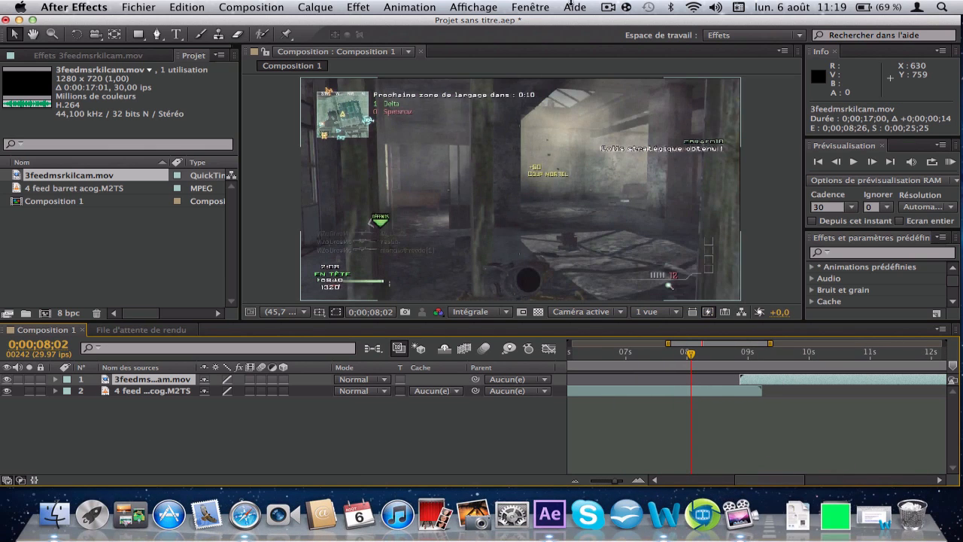
Create an adjustment layer (Calque d'effets) above the two clips.
click(315, 9)
mouse_move(318, 23)
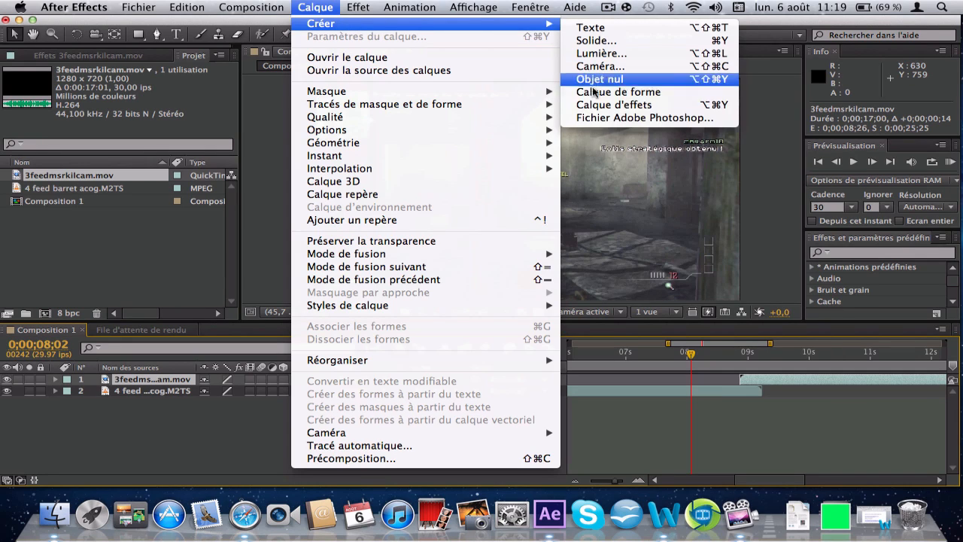
click(595, 104)
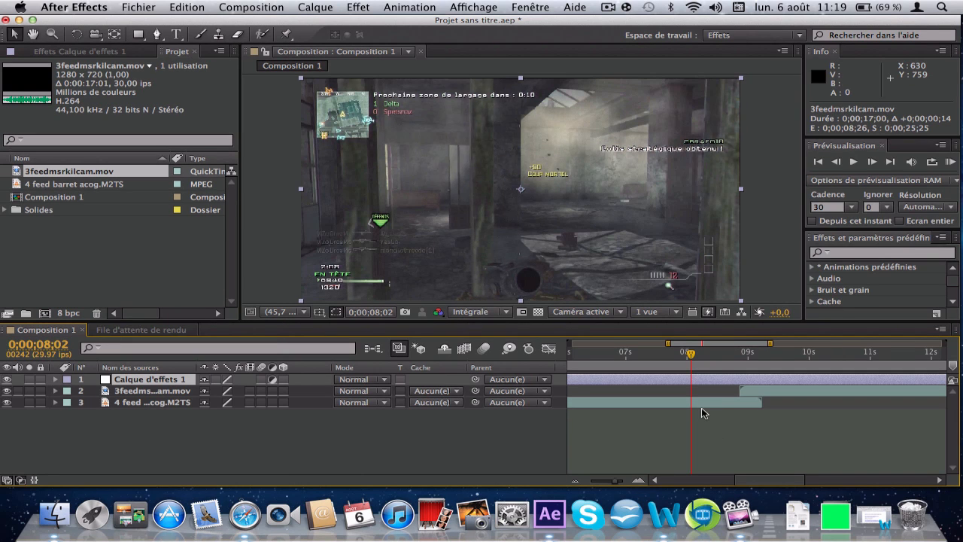
Split the adjustment layer at 0;00;08;02, delete its earlier part and shift the rest to start at 0;00;08;15.
key(super+shift+d)
click(661, 392)
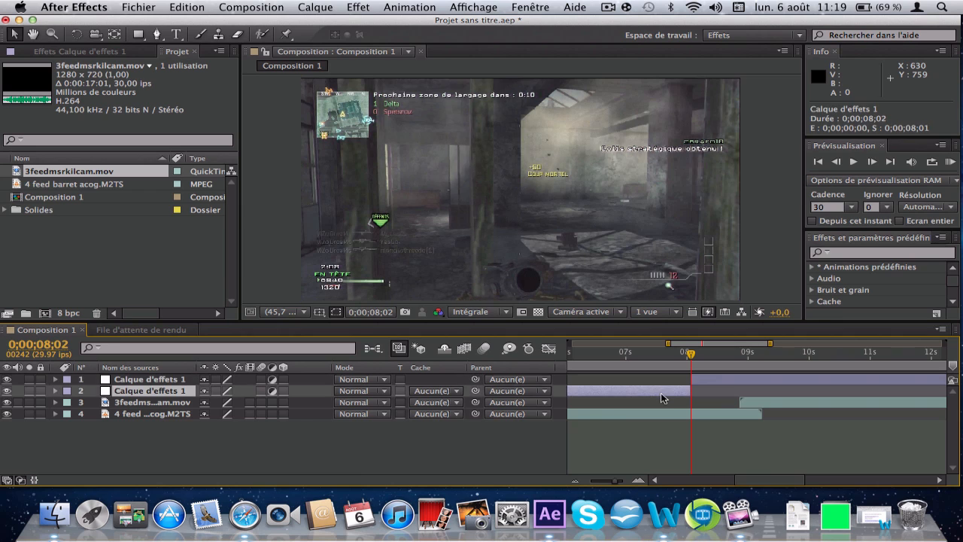
key(Delete)
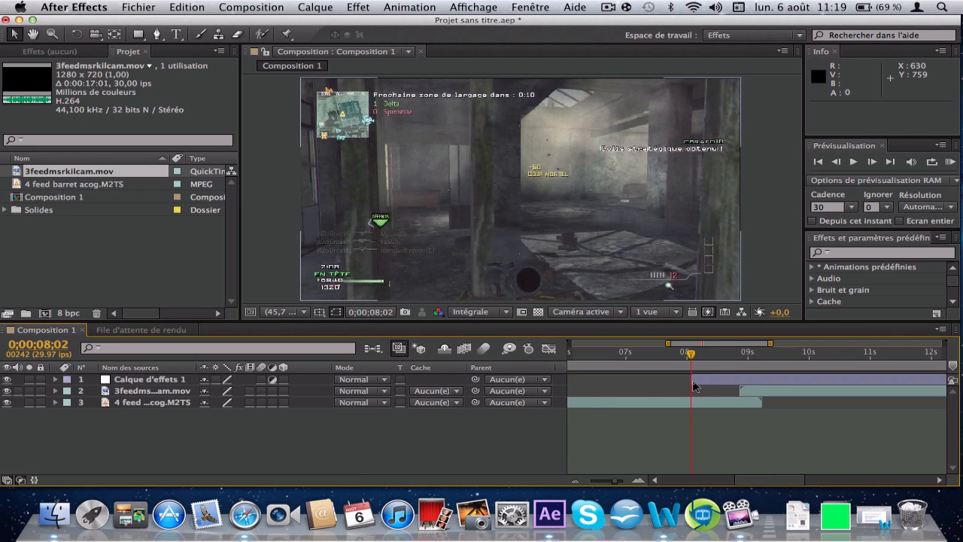
drag(691, 379, 720, 385)
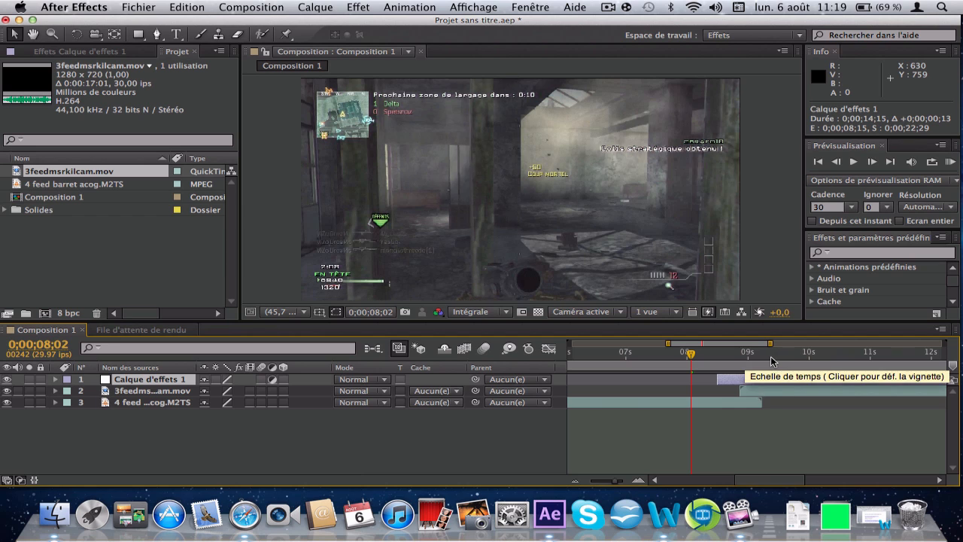
Split the adjustment layer at 0;00;09;07, where the 4 feed barret acog clip ends, and delete the later part.
drag(769, 359, 752, 387)
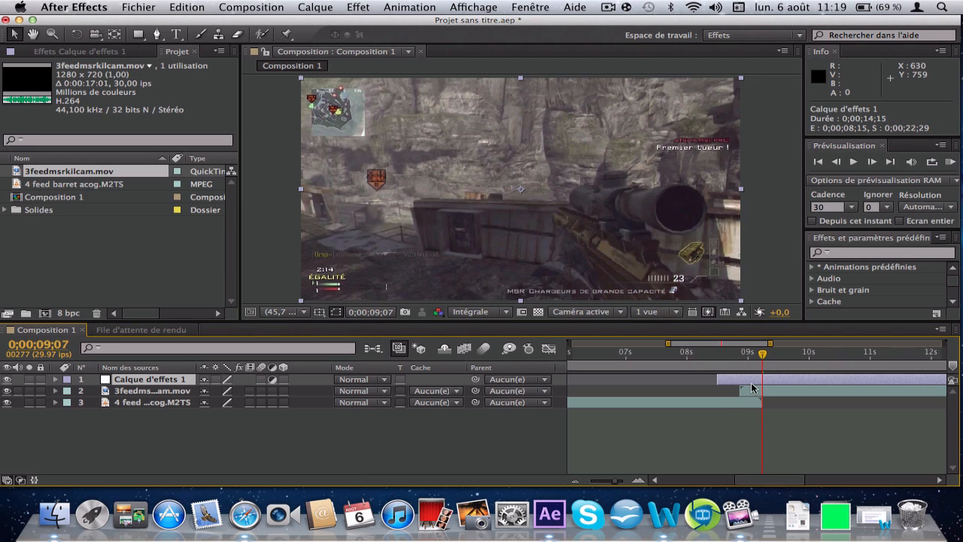
key(super+shift+d)
key(BackSpace)
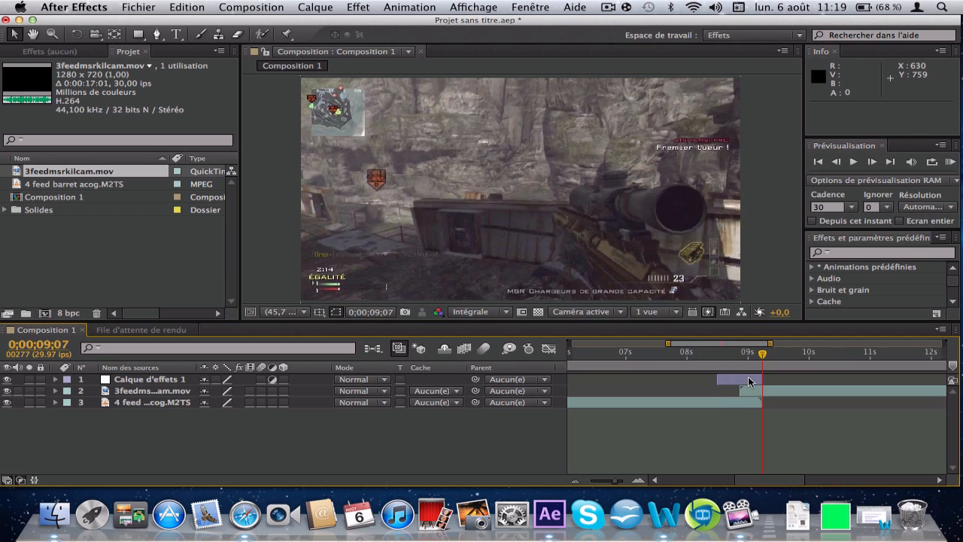
Search the effects and presets for "tv" and apply the weak-signal (signal faible) preset to the adjustment layer Calque d'effets 1.
click(749, 381)
click(850, 255)
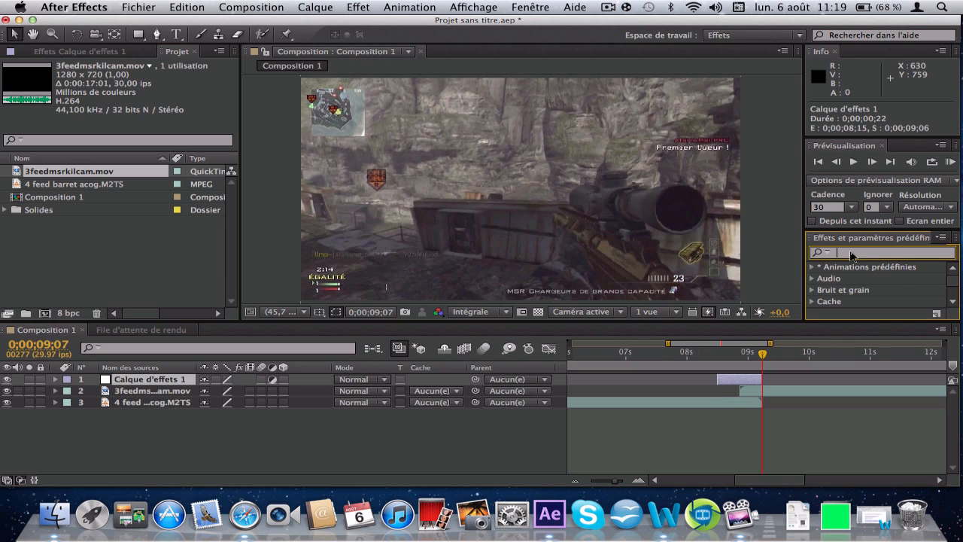
text(tv)
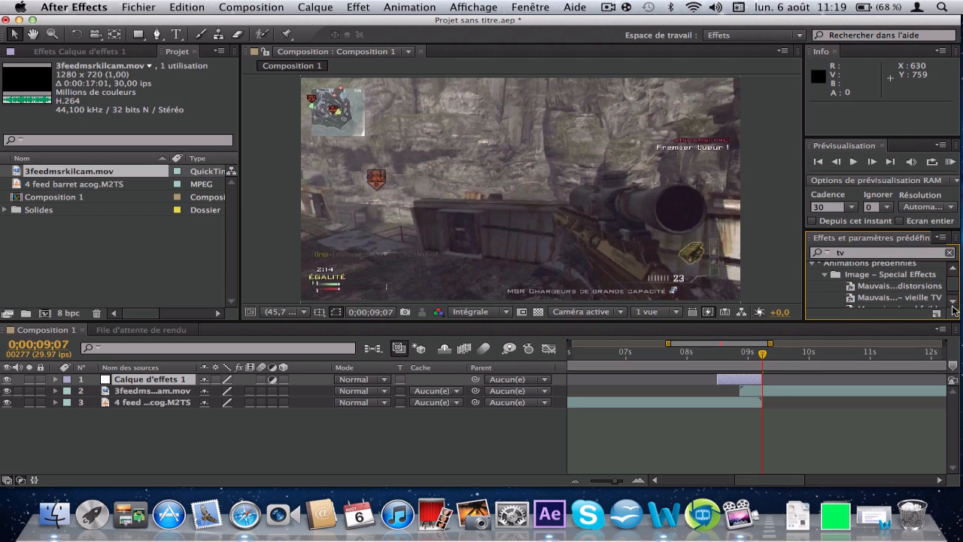
click(952, 302)
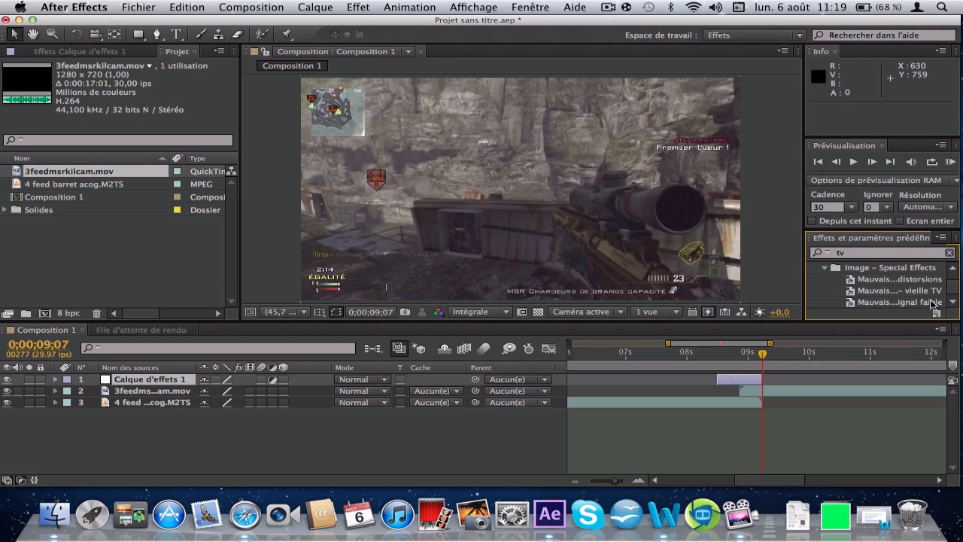
drag(911, 303, 742, 384)
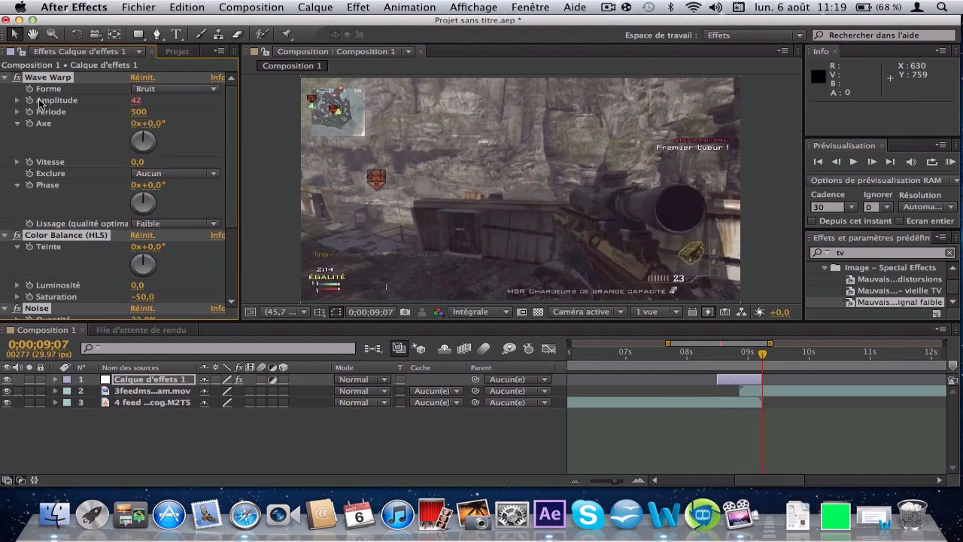
Set the current time to 0;00;08;15 and set the Color Balance (HLS) saturation to 0.
drag(231, 194, 239, 261)
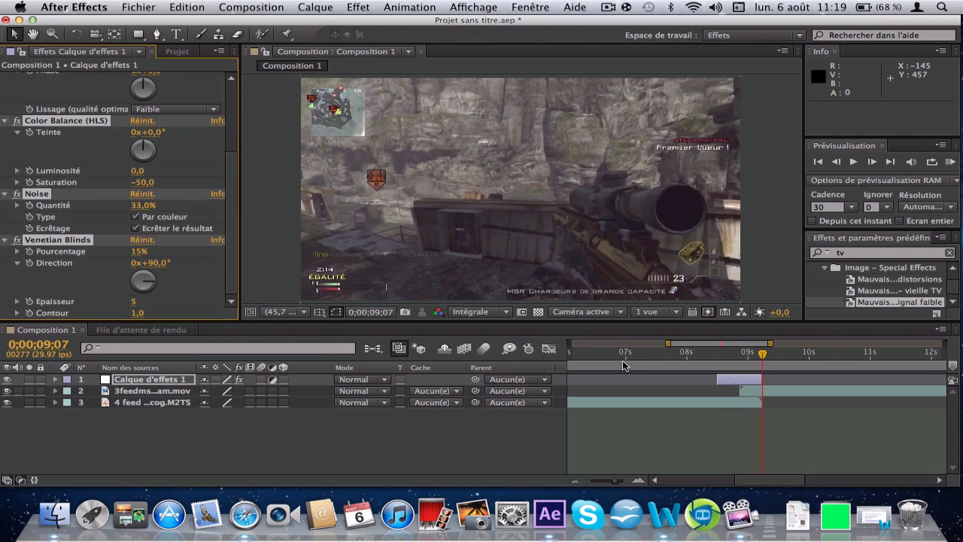
click(717, 355)
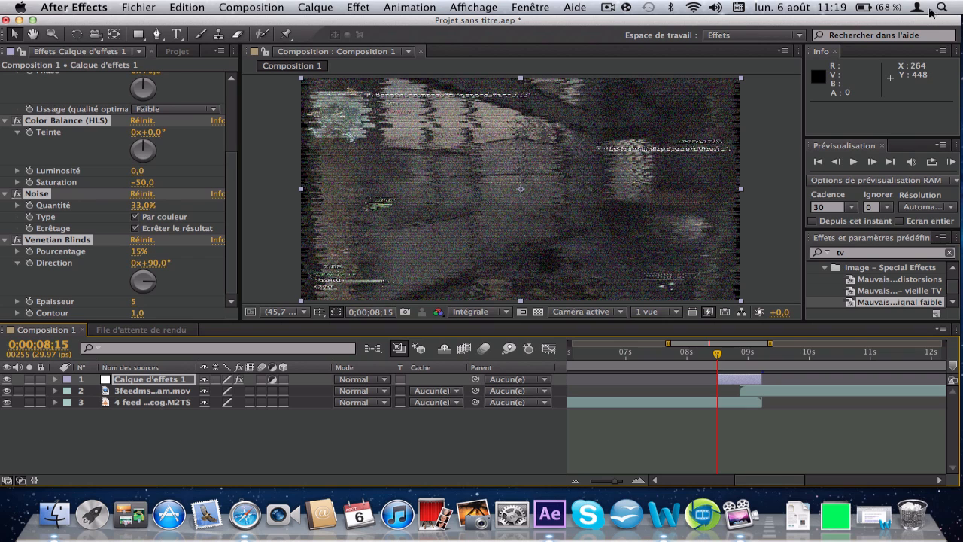
click(837, 162)
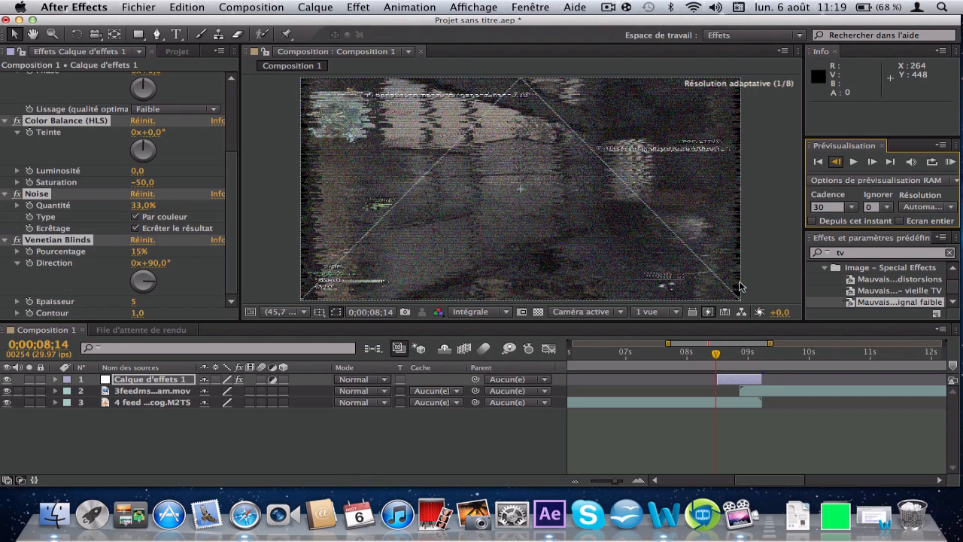
click(871, 162)
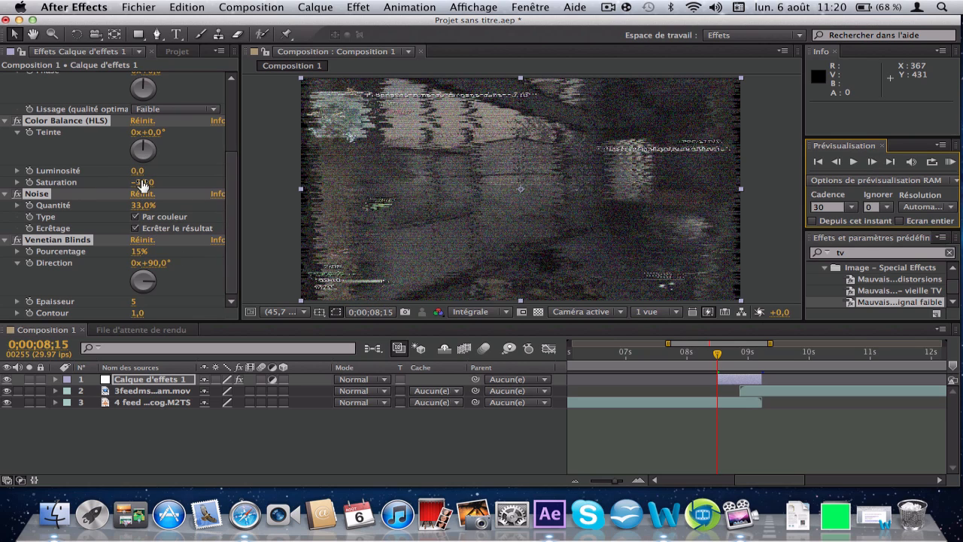
click(142, 182)
key(BackSpace)
text(0)
key(Return)
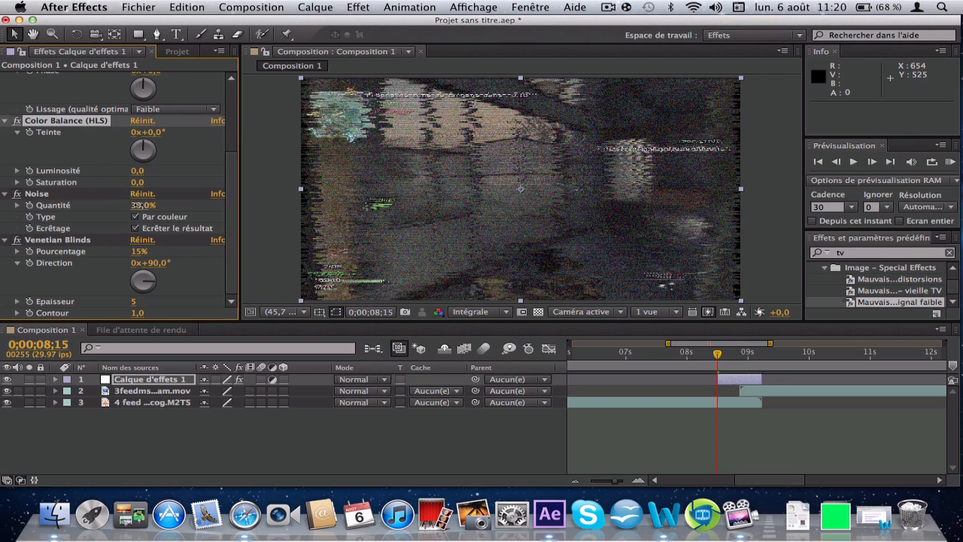
Set the Noise effect's amount (Quantité) to 5%.
click(139, 207)
text(5)
key(Return)
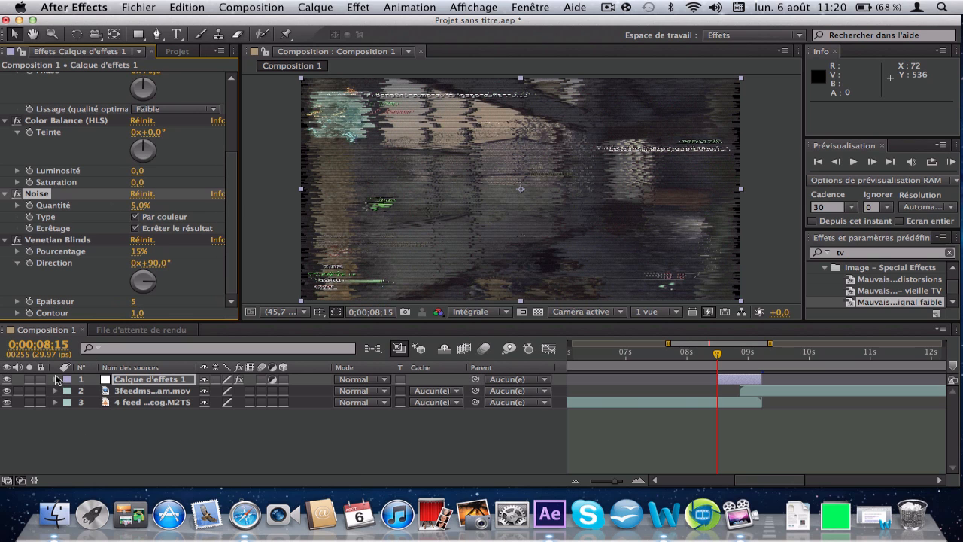
Reveal the adjustment layer's Wave Warp properties and disable the expression on Amplitude.
click(125, 380)
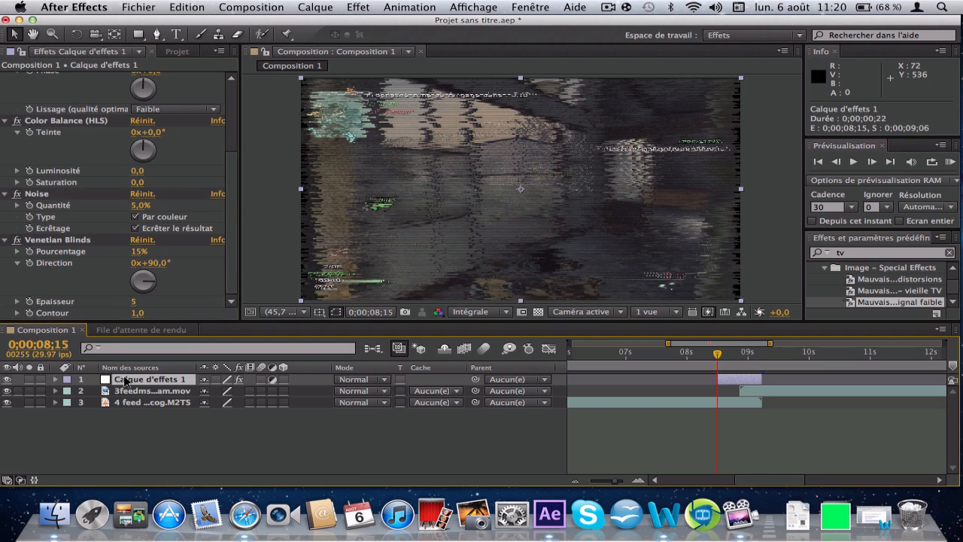
key(e)
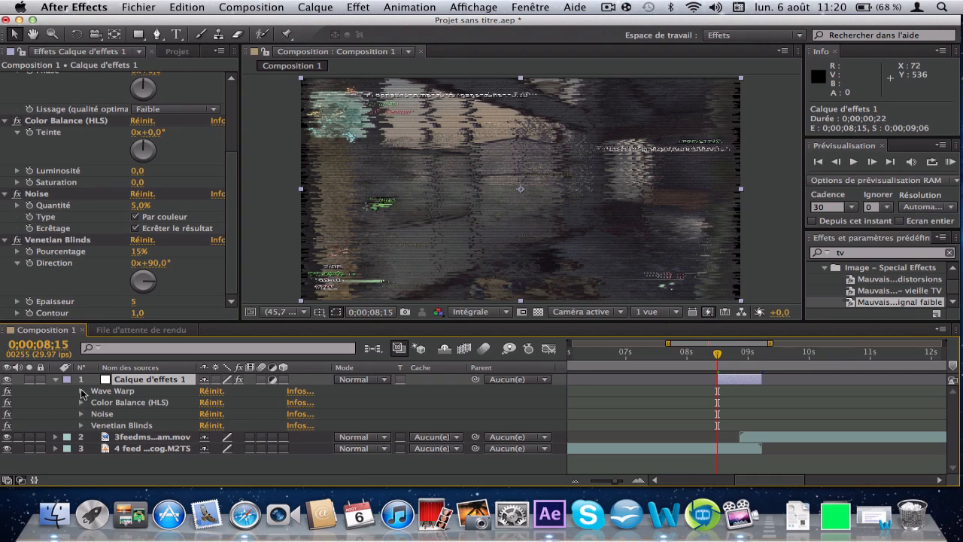
click(81, 390)
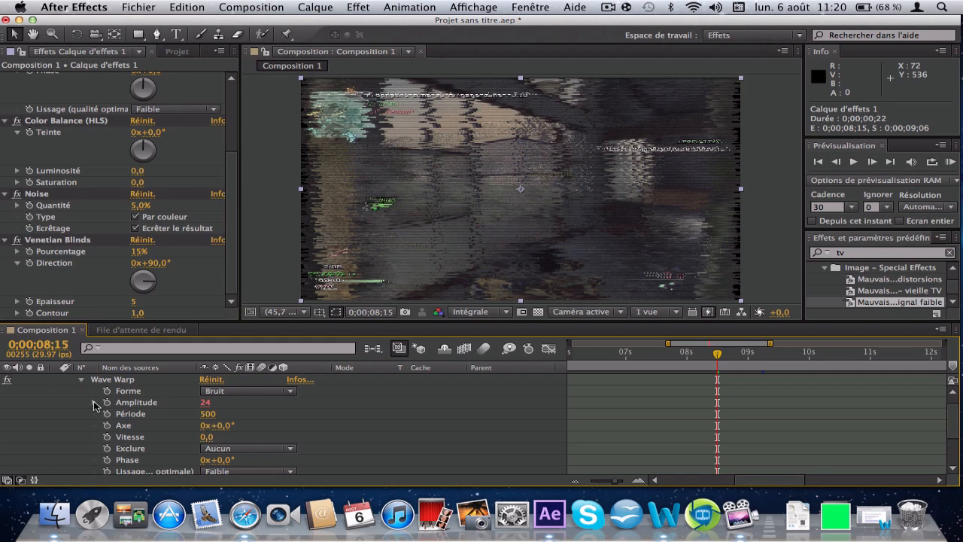
click(95, 403)
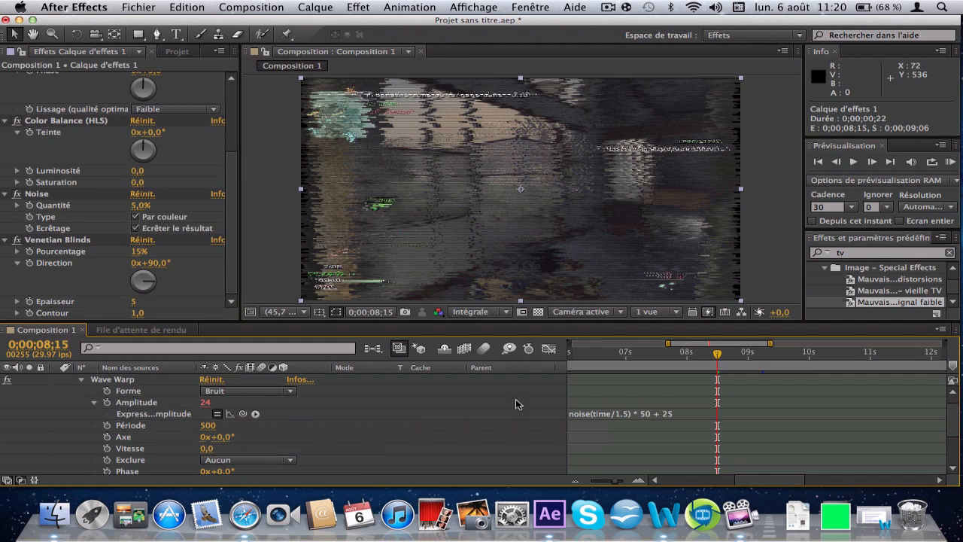
scroll(315, 408, up, 1)
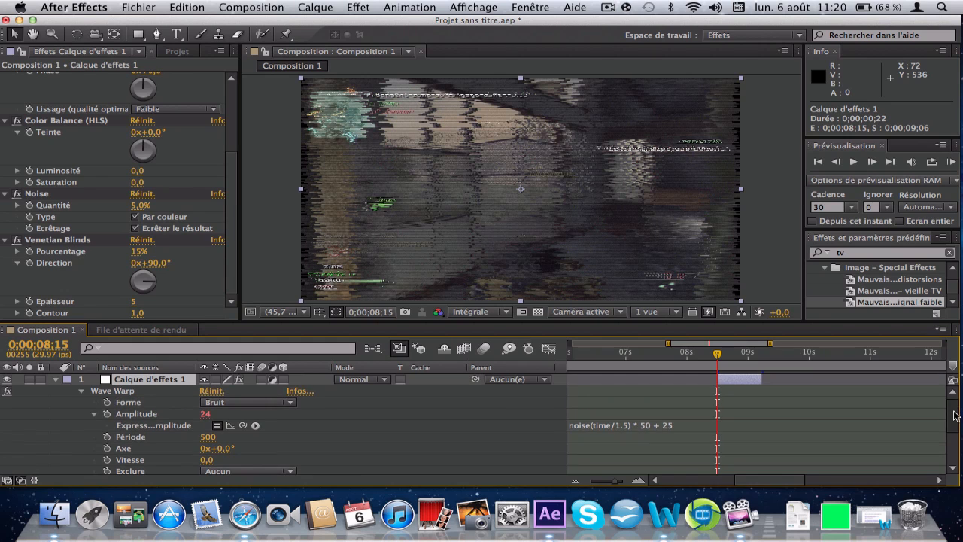
click(218, 426)
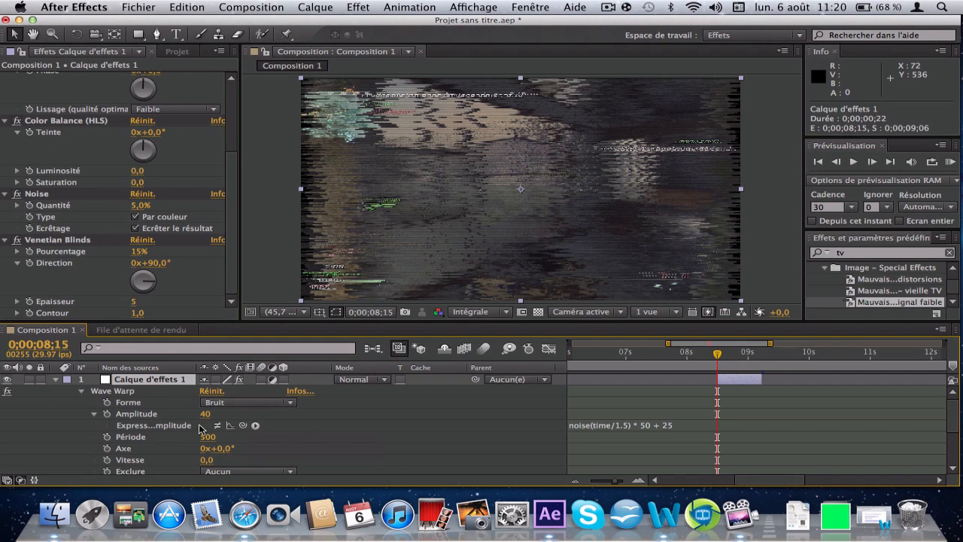
Enable keyframing for the Wave Warp Amplitude at 0;00;08;15 and set its value to 0.
scroll(207, 426, down, 1)
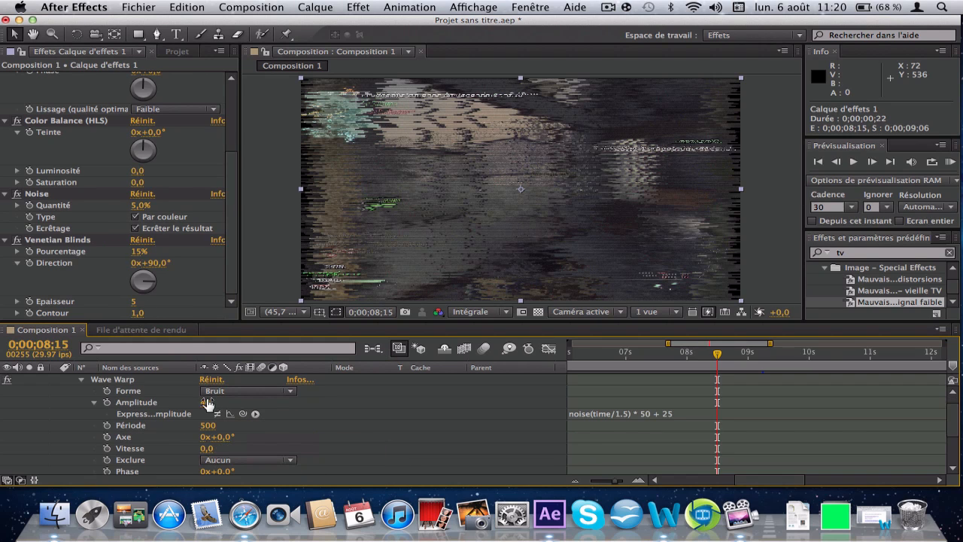
click(205, 402)
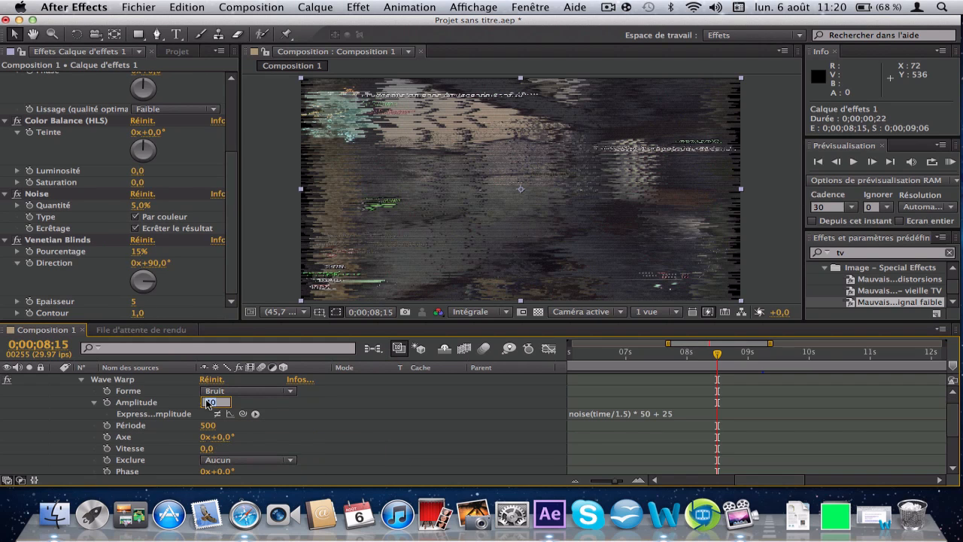
click(107, 403)
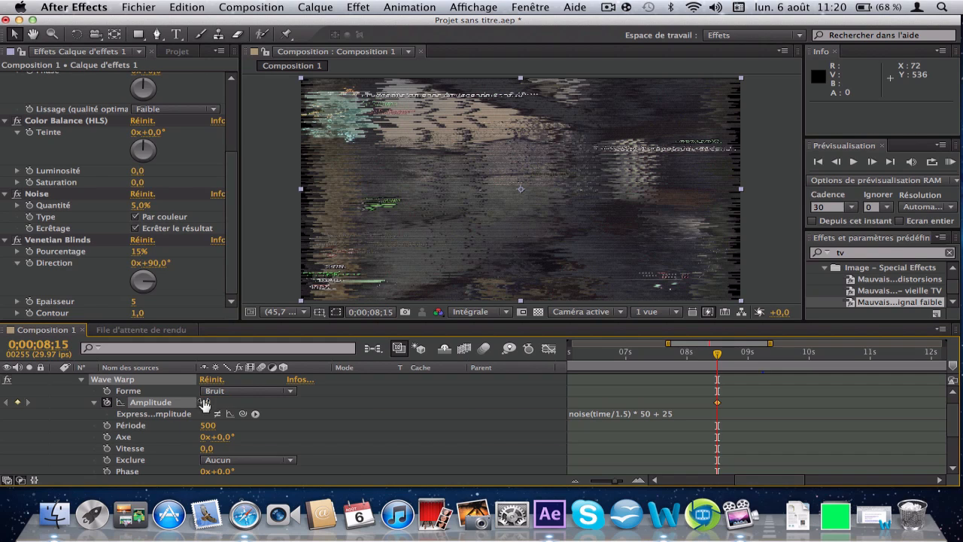
key(Return)
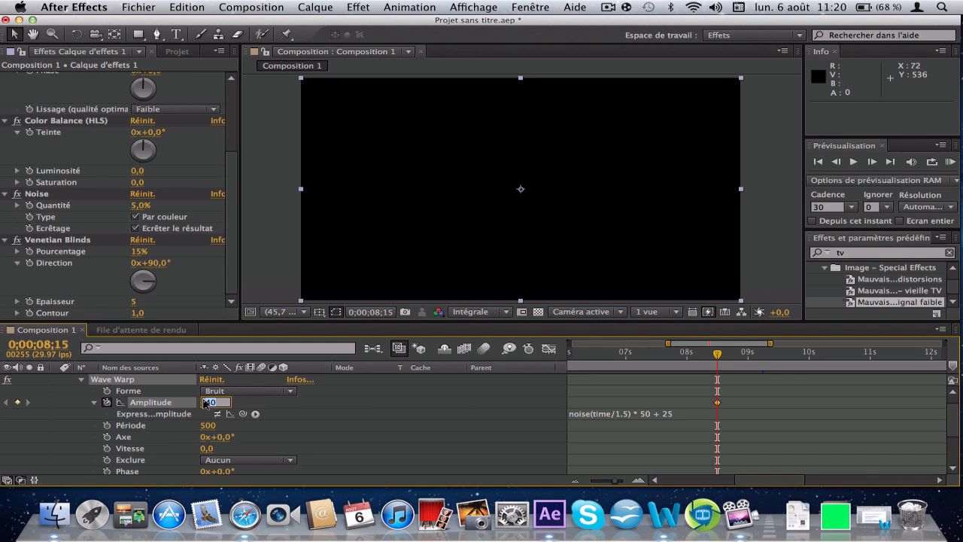
text(0)
key(Return)
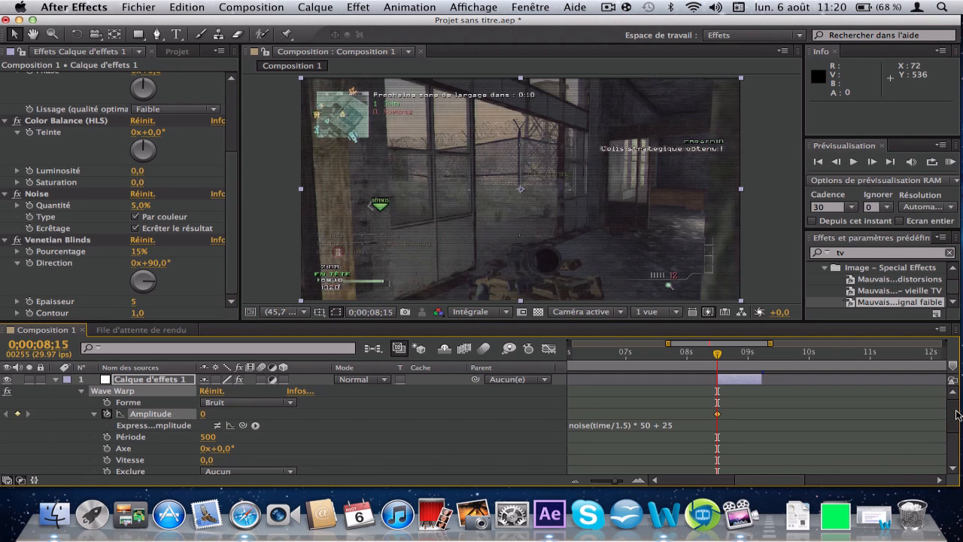
Add a Wave Warp Amplitude keyframe of 40 at 0;00;08;25.
scroll(955, 425, up, 1)
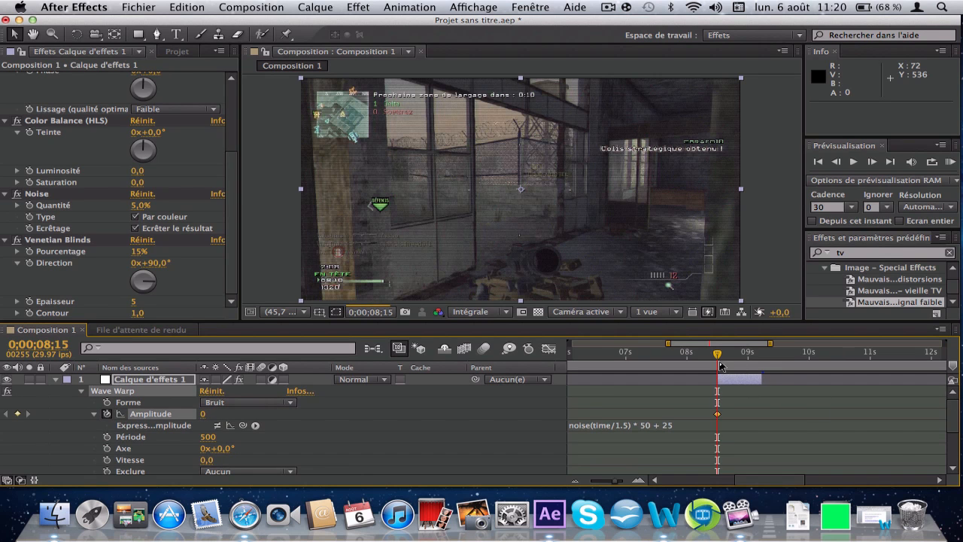
drag(719, 353, 742, 355)
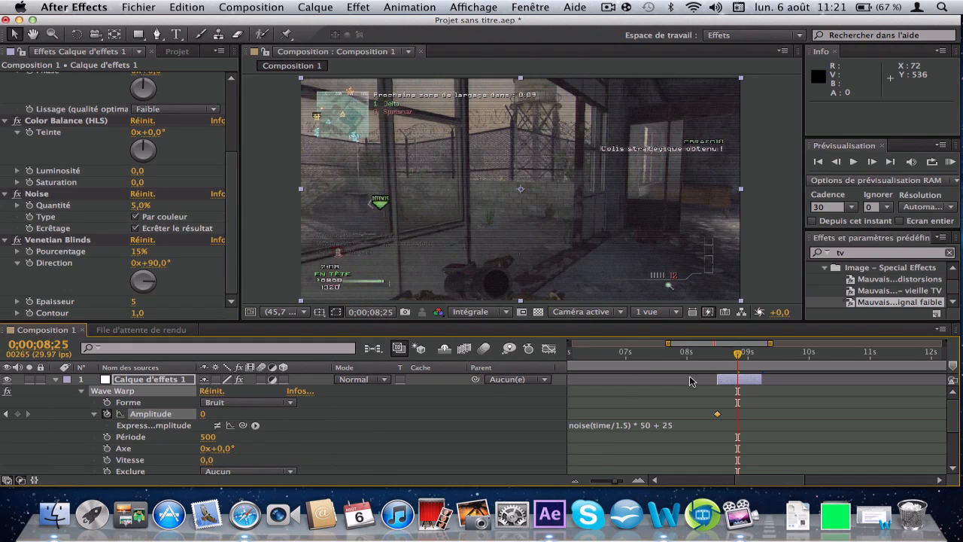
click(203, 415)
key(Return)
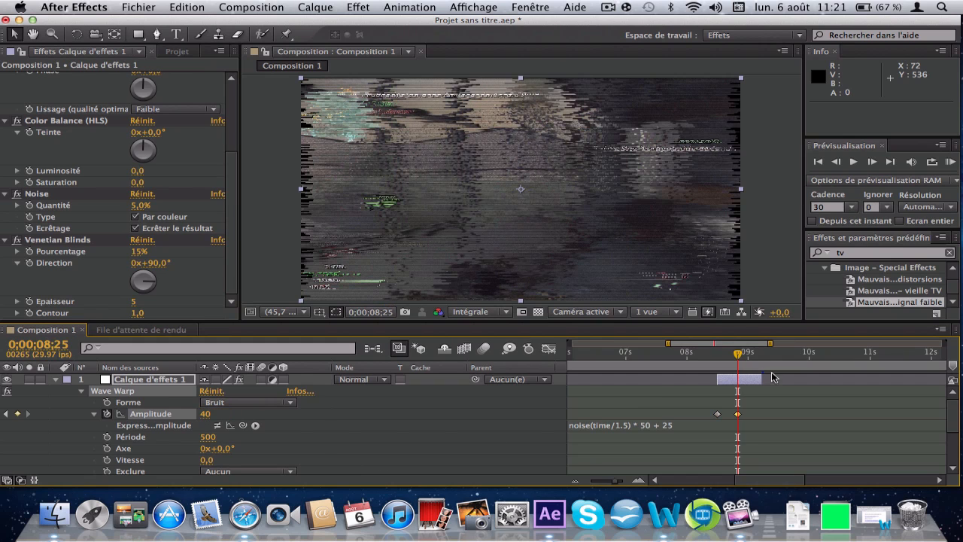
Shift the Amplitude keyframe of 40 to 0;00;08;28 and add a keyframe of 0 at 0;00;09;06.
drag(738, 353, 761, 356)
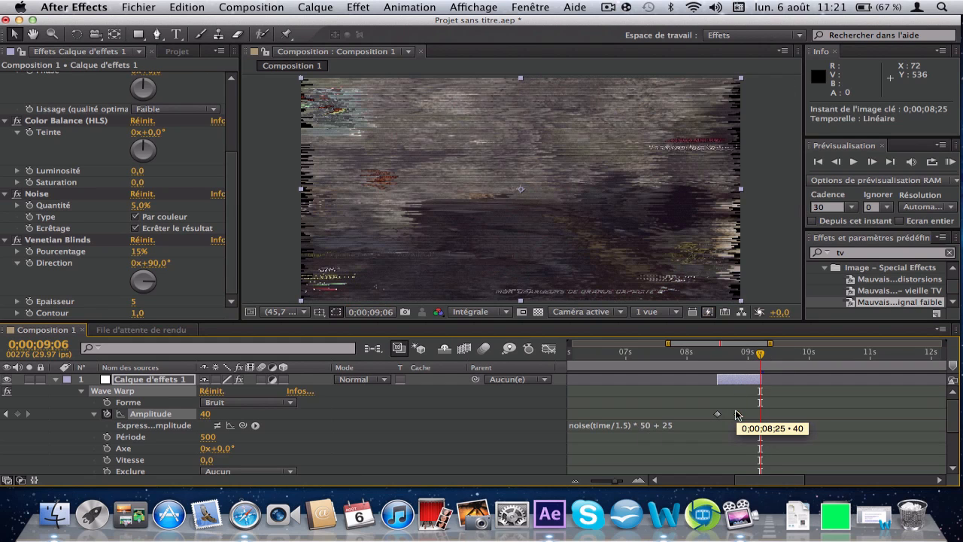
drag(740, 412, 746, 413)
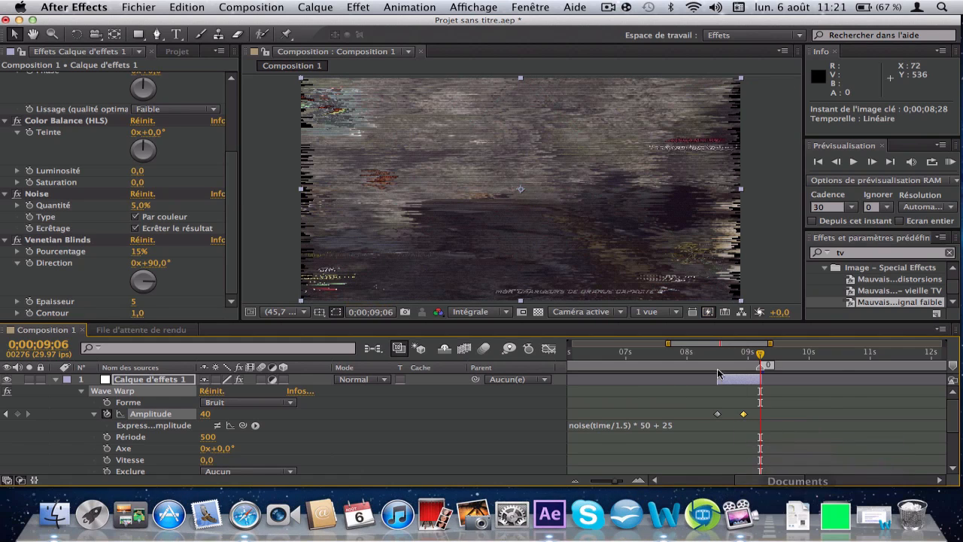
click(205, 413)
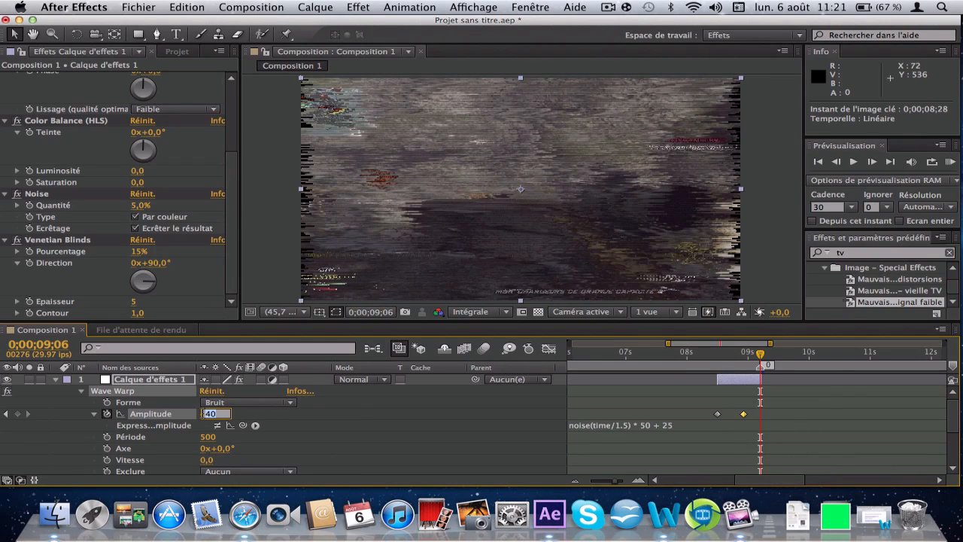
text(0)
key(Return)
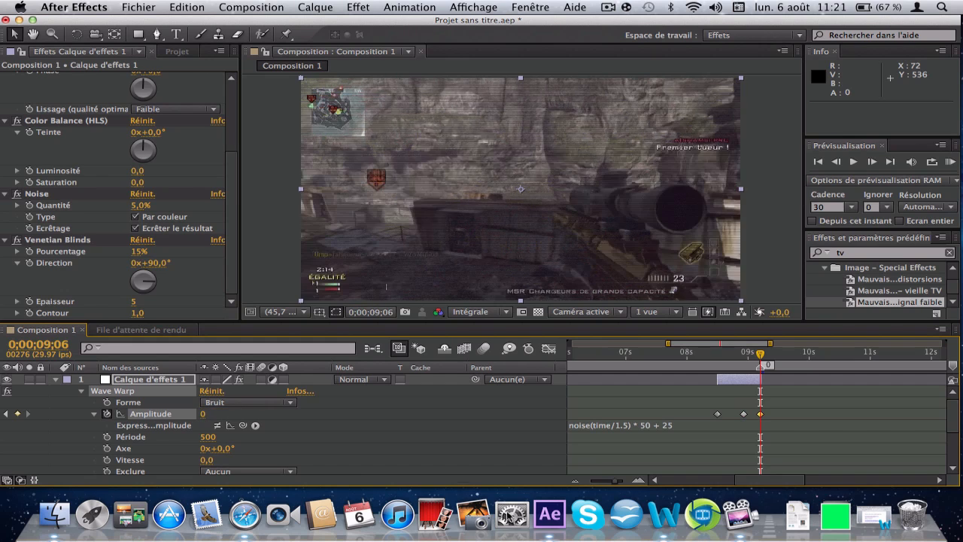
Move composition marker 0 to 0;00;10;20, shift the middle Amplitude keyframe to 0;00;08;27 and collapse the adjustment layer.
drag(758, 367, 848, 371)
click(743, 413)
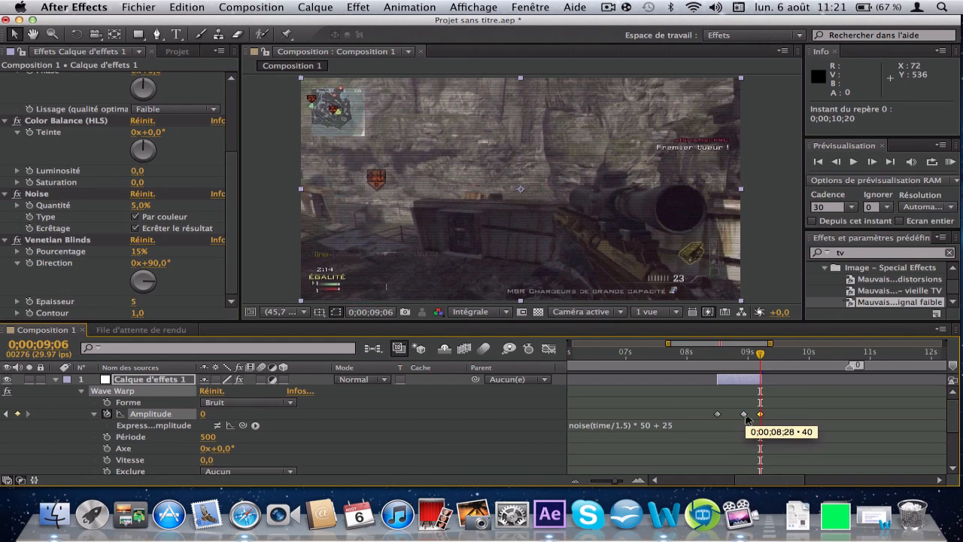
drag(744, 413, 740, 415)
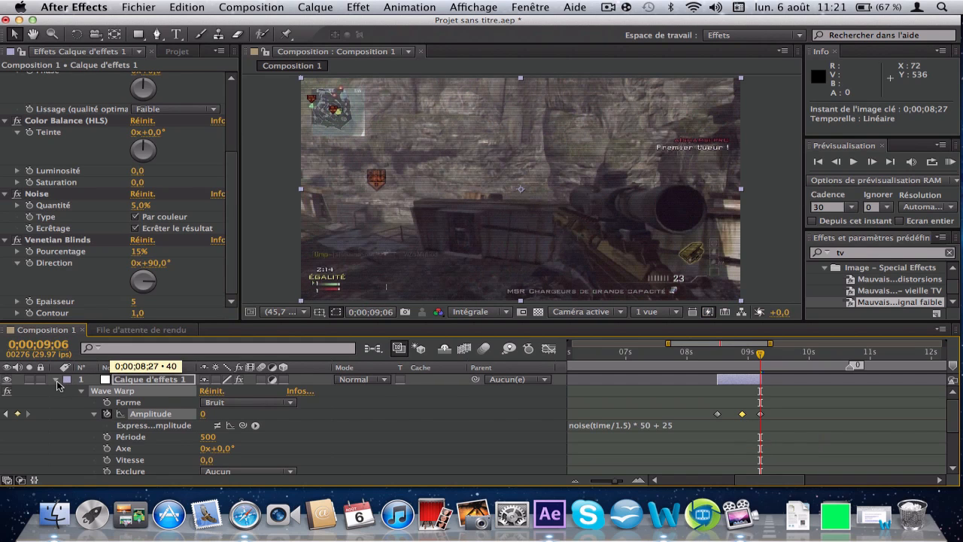
click(55, 379)
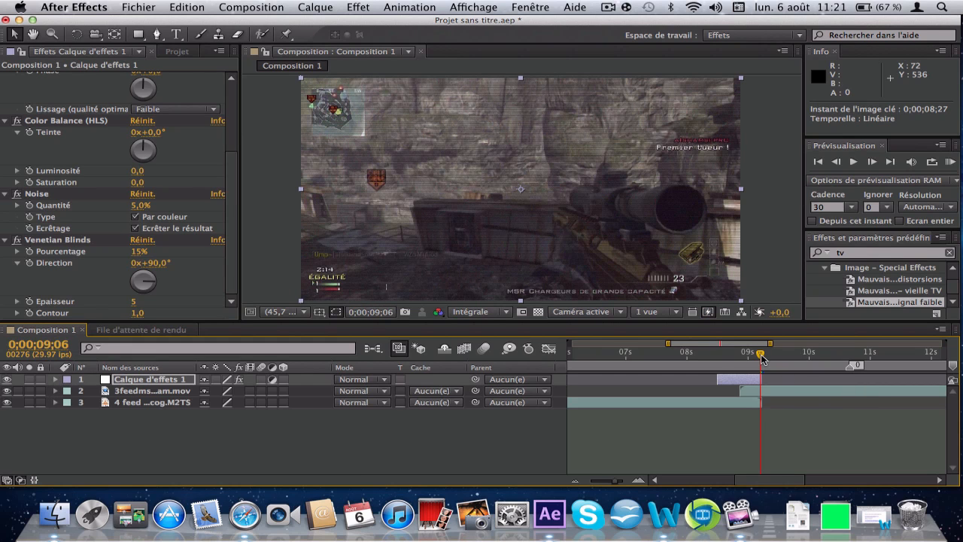
Preview the transition from 0;00;08;14 and return the playhead to that frame.
drag(761, 358, 716, 366)
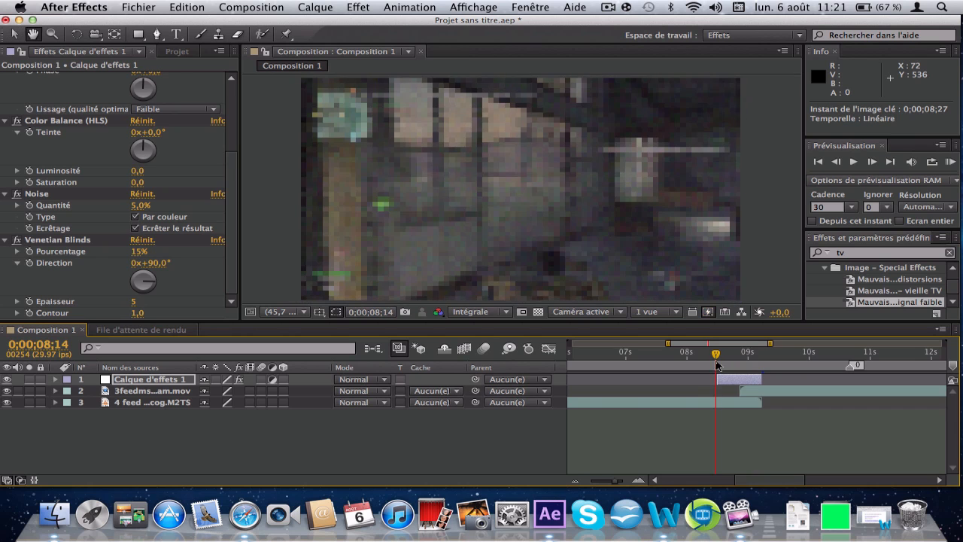
key(space)
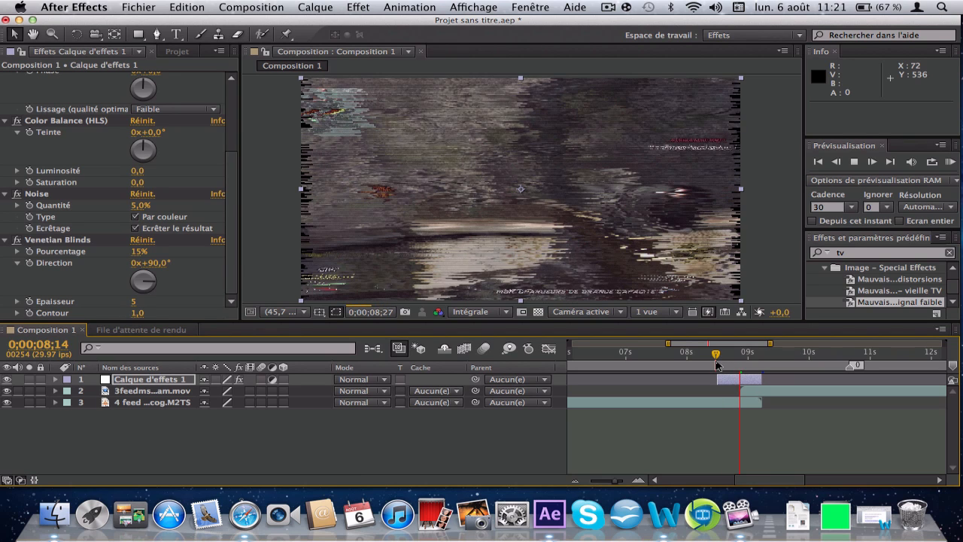
key(space)
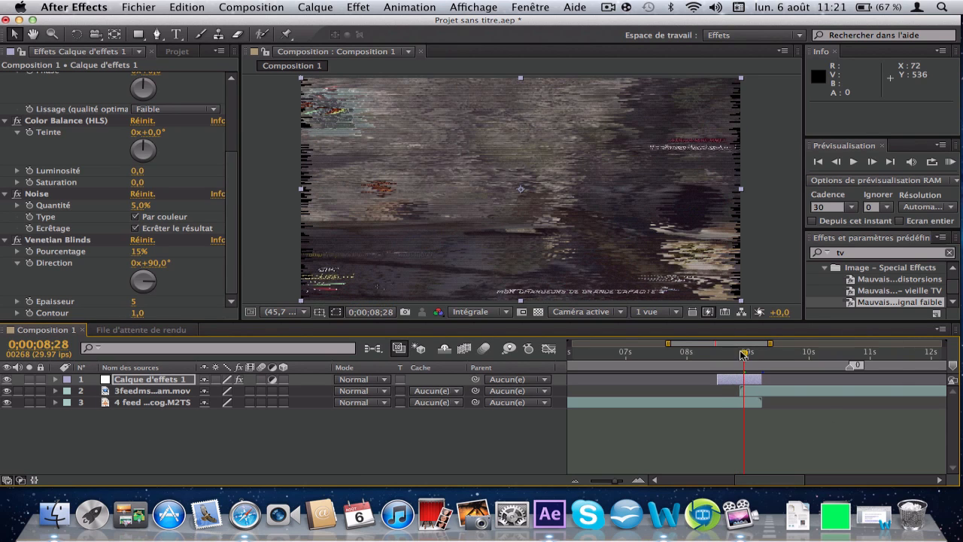
drag(747, 356, 715, 354)
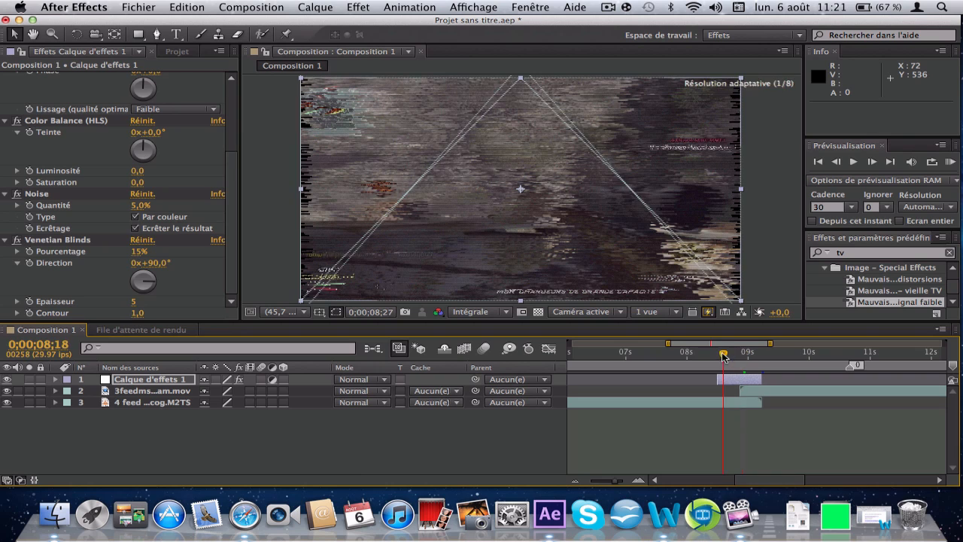
Collapse the Wave Warp, Color Balance (HLS), Noise and Venetian Blinds settings of the adjustment layer.
click(6, 120)
click(6, 194)
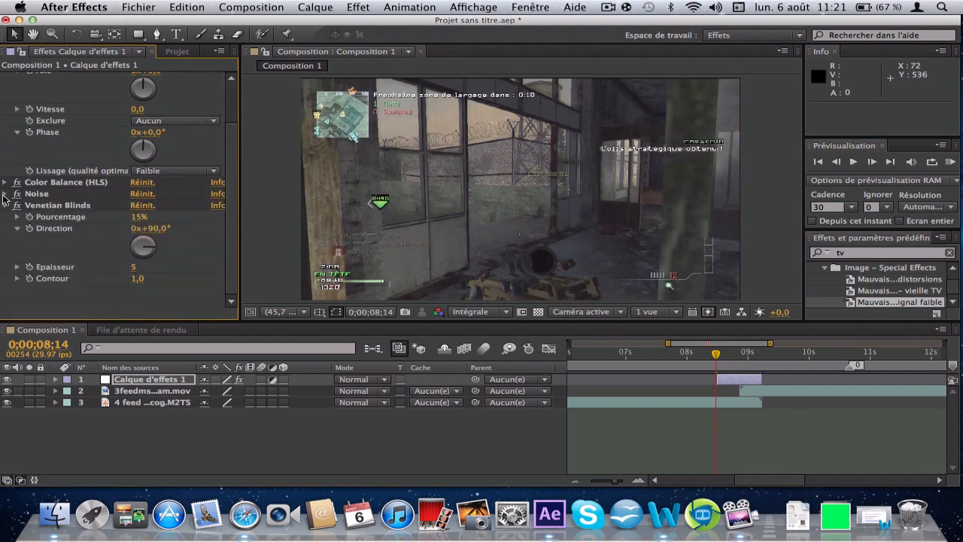
click(6, 240)
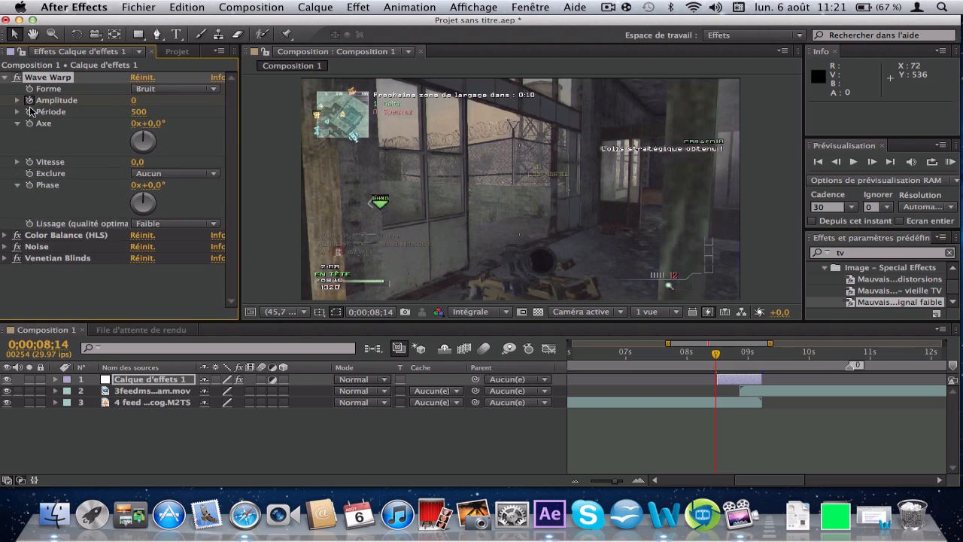
click(7, 78)
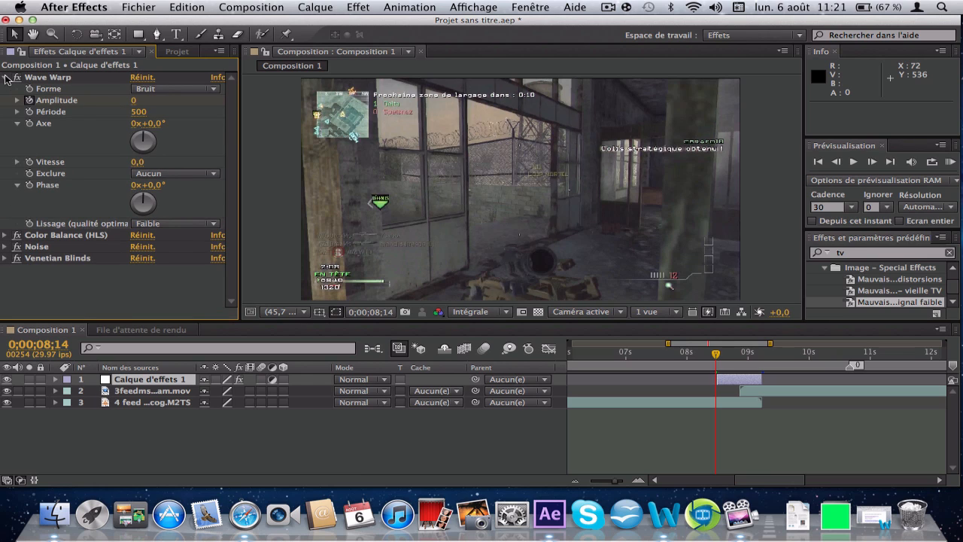
click(6, 78)
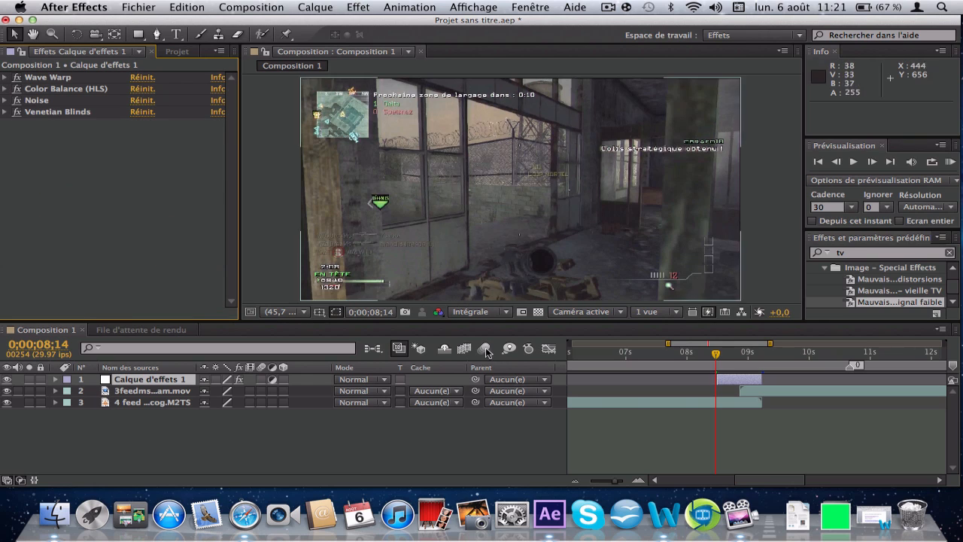
Apply the Décalage distortion effect to the adjustment layer and enable keyframing for Décaler vers at 0;00;08;15.
click(359, 5)
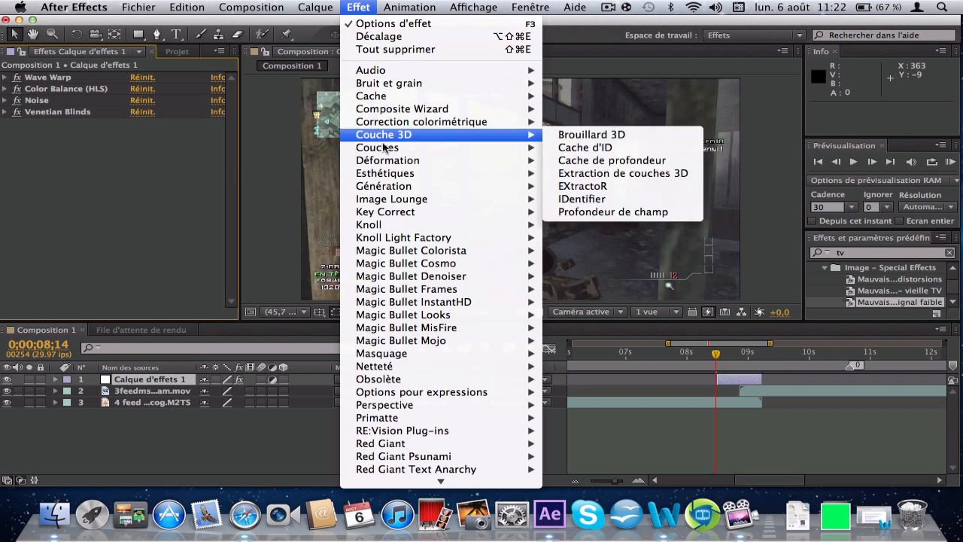
mouse_move(399, 160)
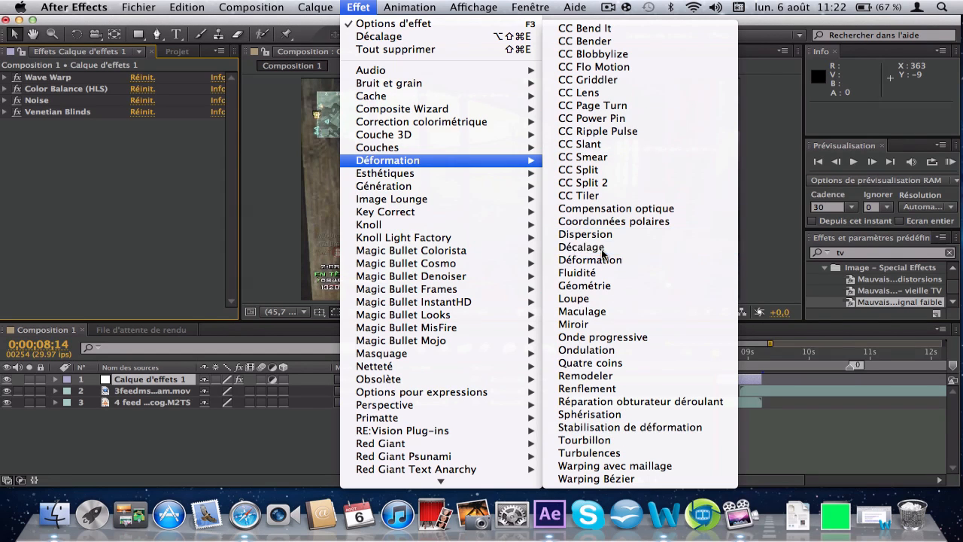
click(600, 247)
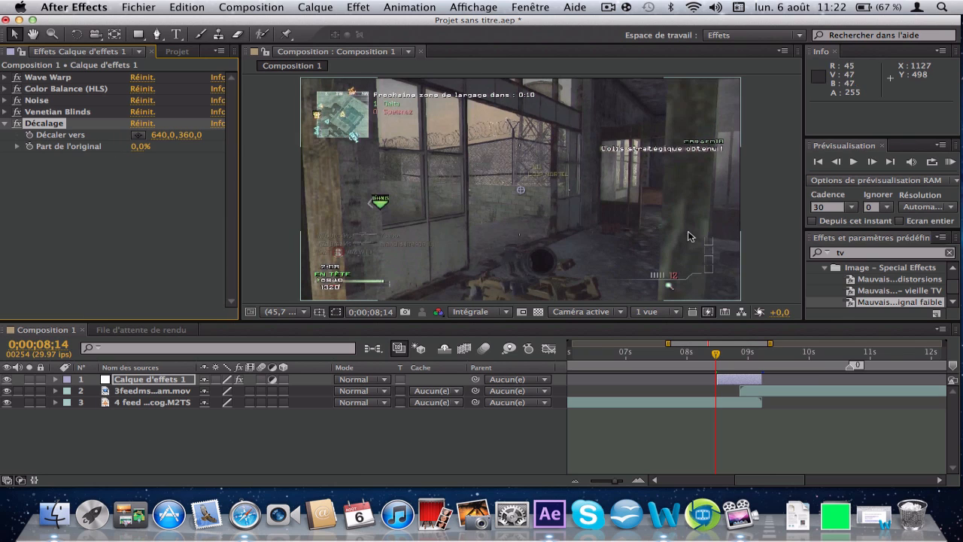
click(871, 162)
click(871, 163)
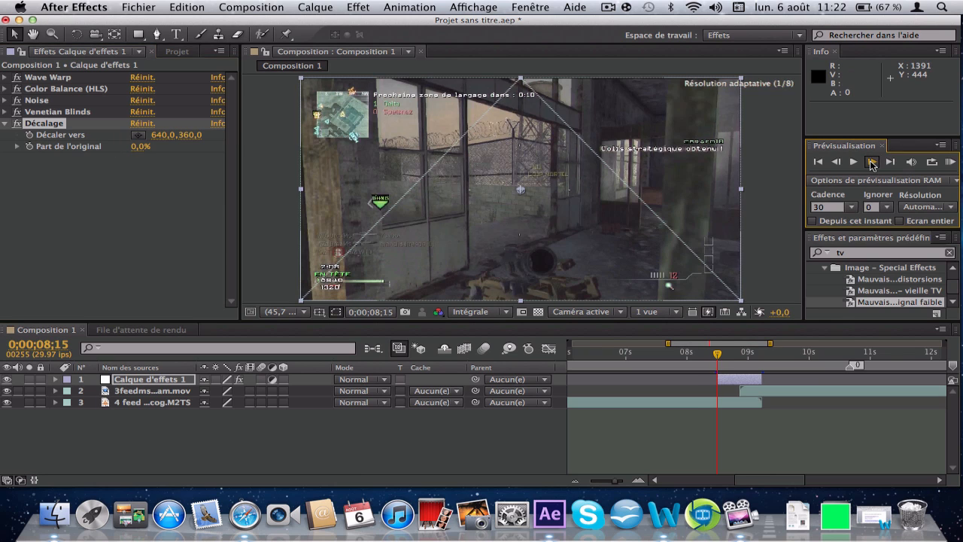
click(27, 135)
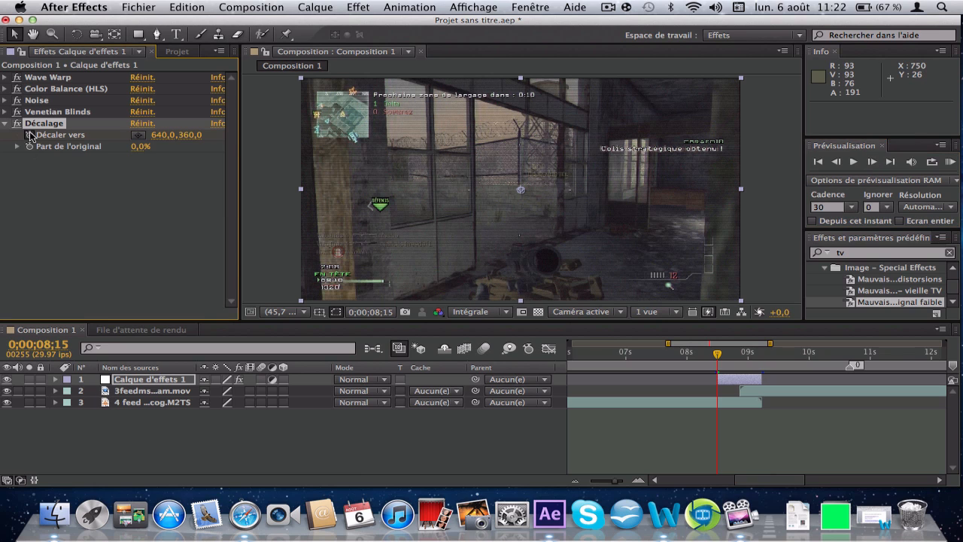
Expand the adjustment layer's properties and add a Décaler vers keyframe of 640,0, 904,0 at the middle Amplitude keyframe, 0;00;08;27.
click(56, 380)
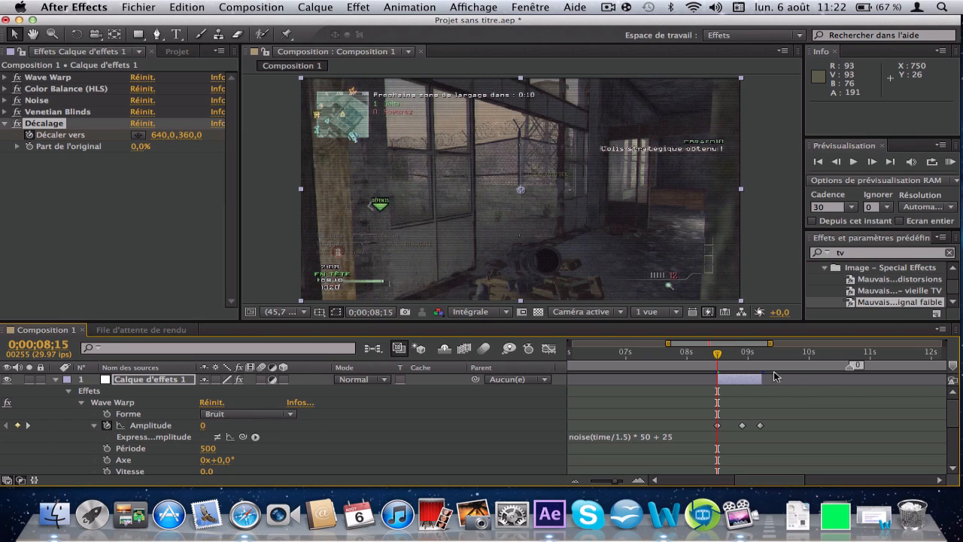
click(741, 357)
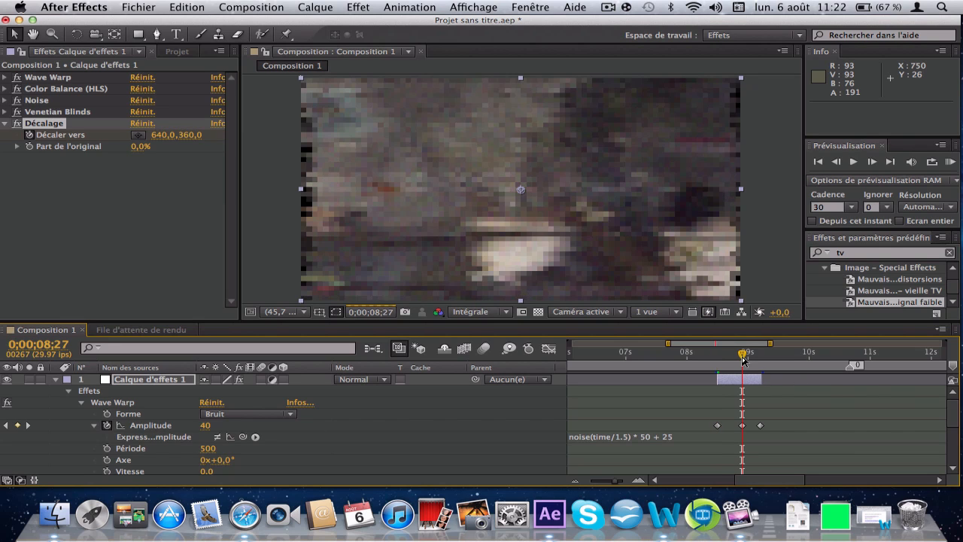
click(188, 135)
drag(248, 129, 574, 187)
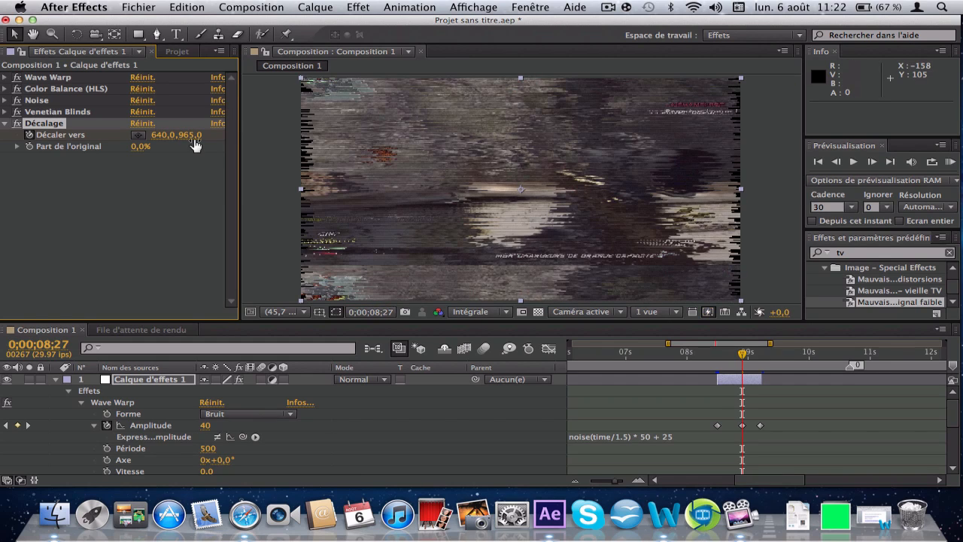
drag(123, 134, 148, 134)
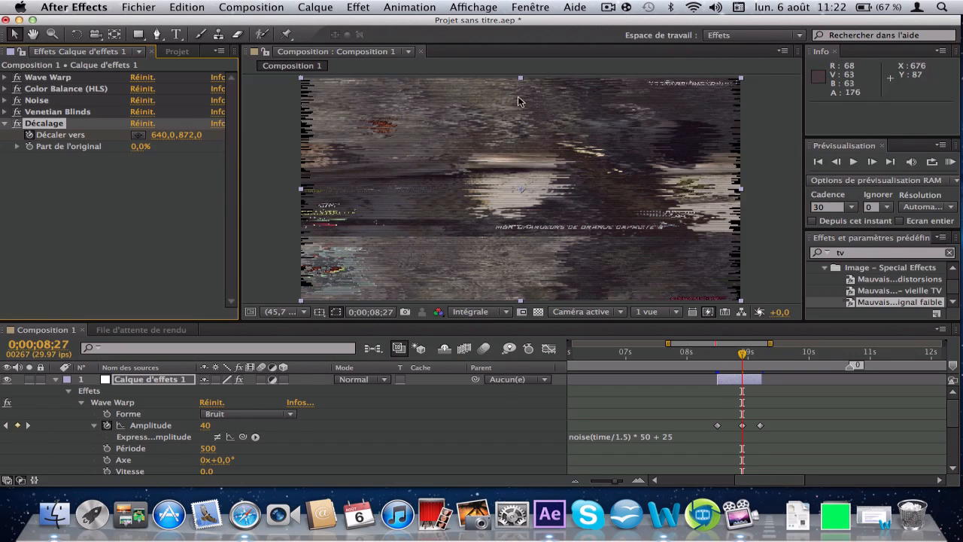
mouse_move(183, 134)
mouse_down()
mouse_move(292, 164)
mouse_move(248, 142)
mouse_move(182, 137)
mouse_up()
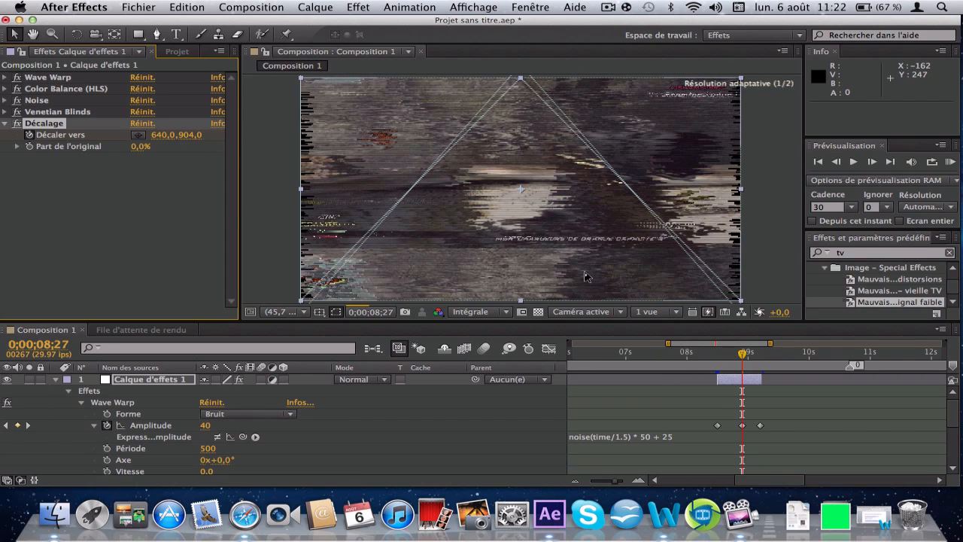
Add a Décaler vers keyframe of 640,0, 360,0 at 0;00;09;06 and collapse the adjustment layer.
click(761, 360)
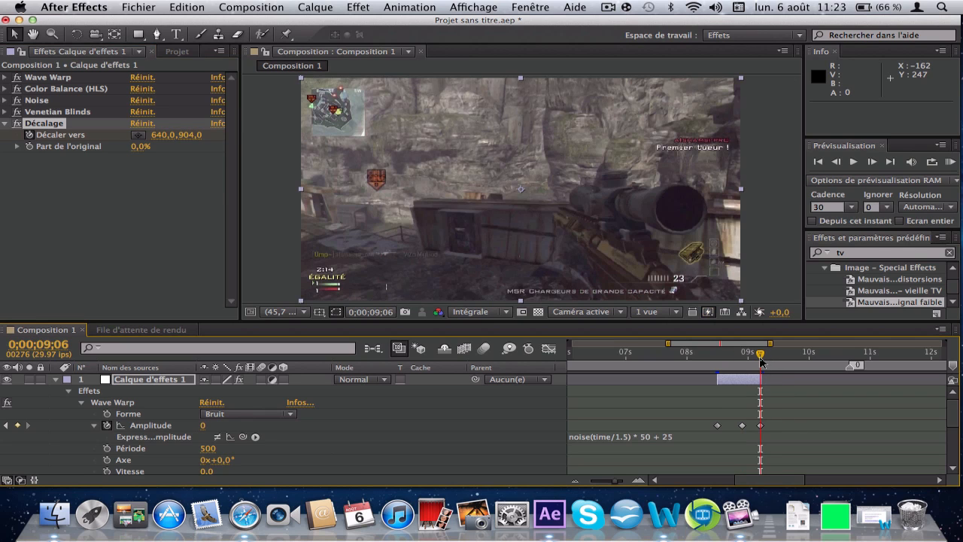
click(194, 135)
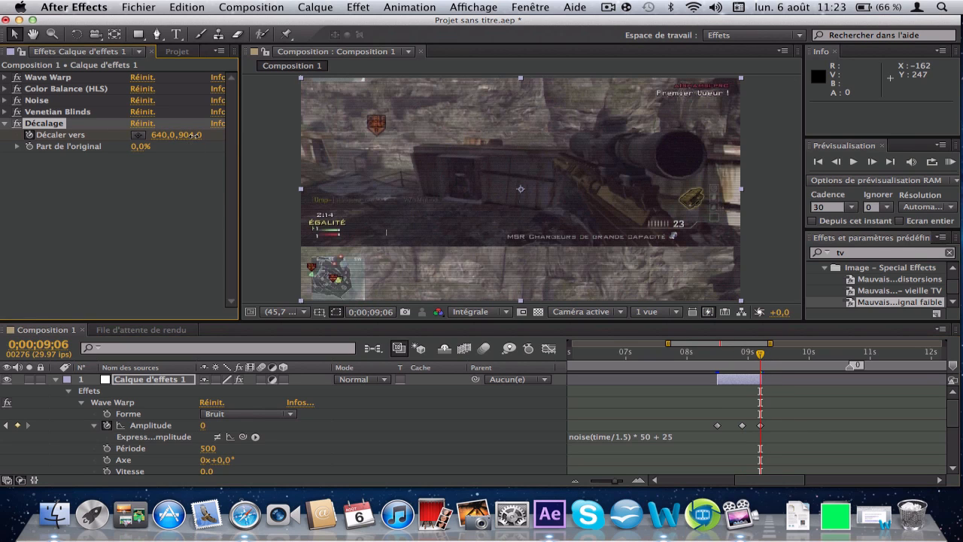
drag(233, 154, 5, 56)
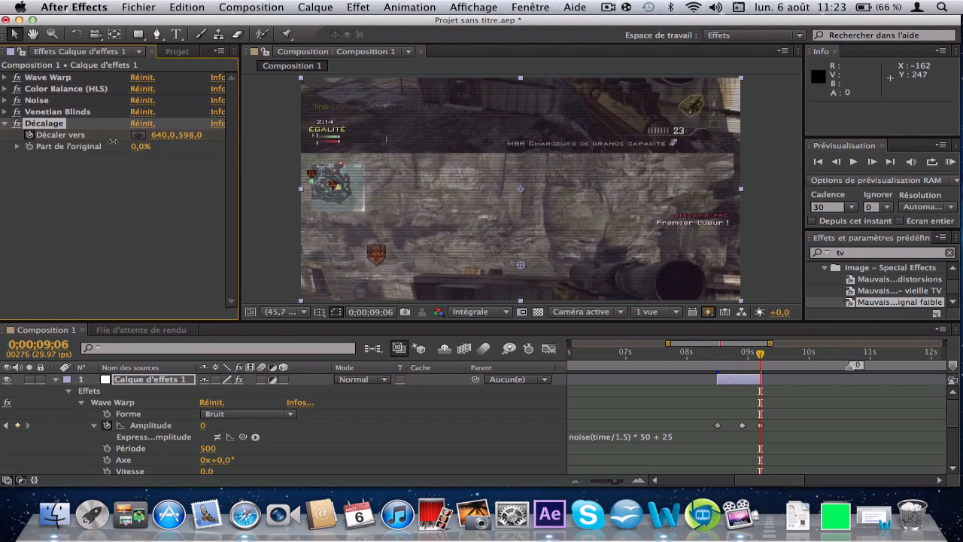
drag(112, 141, 70, 263)
drag(188, 142, 53, 146)
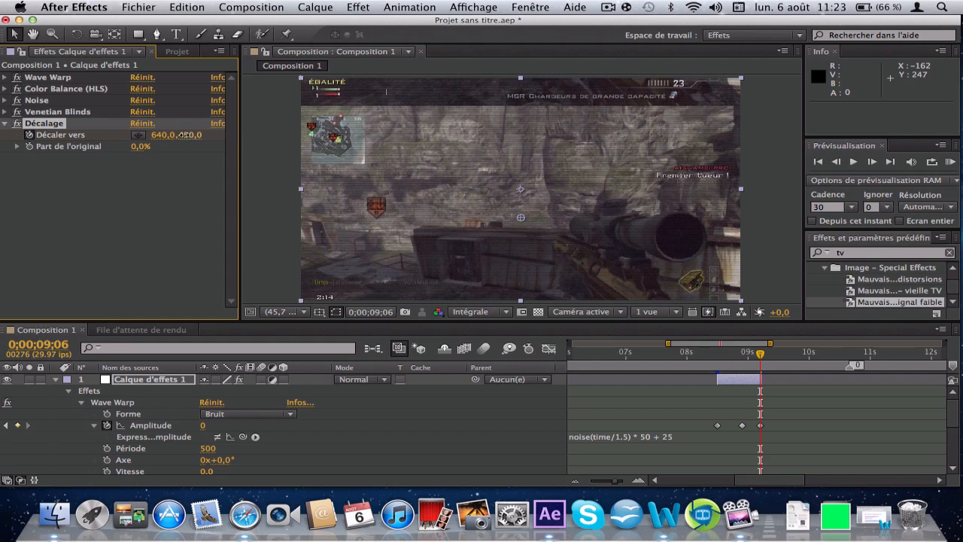
mouse_move(178, 137)
mouse_down()
mouse_move(117, 155)
mouse_move(188, 140)
mouse_move(176, 139)
mouse_up()
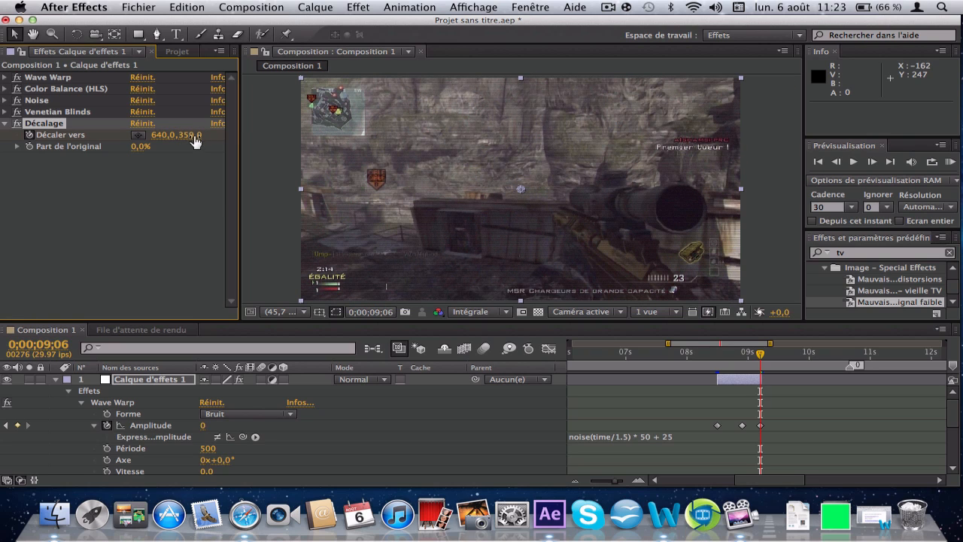
click(193, 136)
text(350)
key(Return)
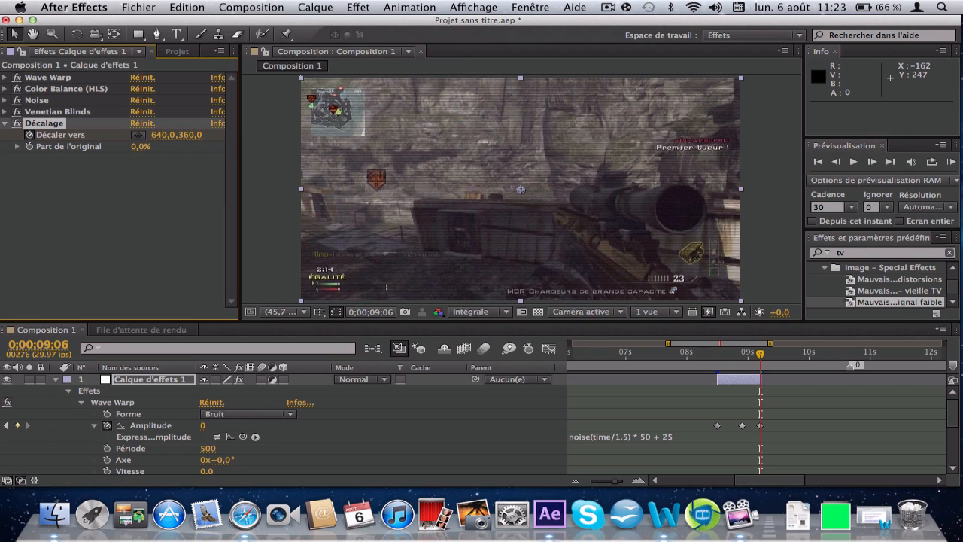
click(178, 190)
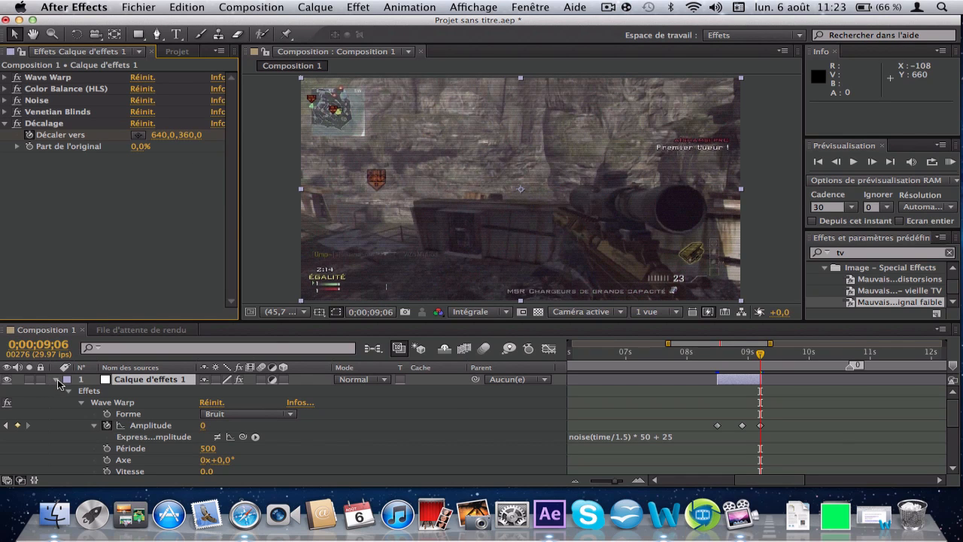
click(58, 382)
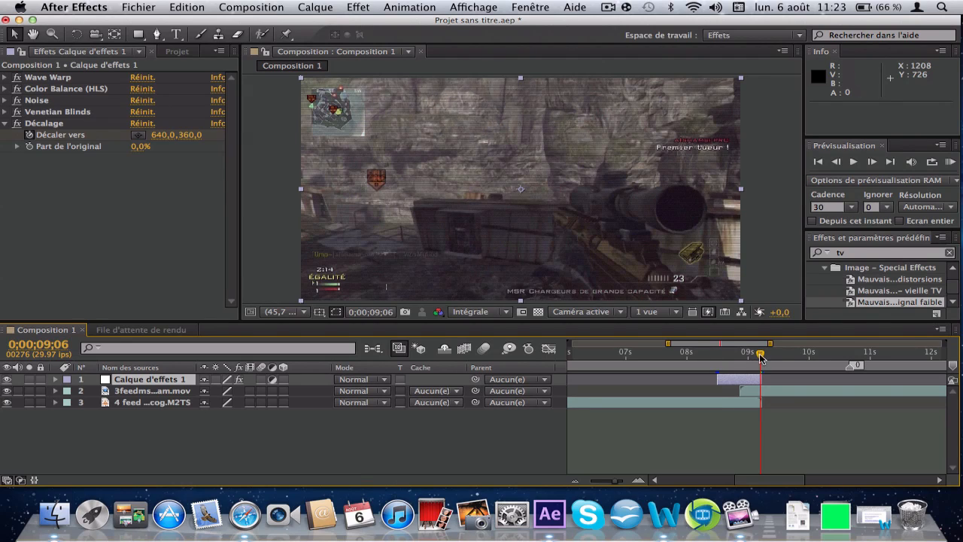
Play back the transition with the Décalage animation from 0;00;08;14.
drag(761, 355, 717, 356)
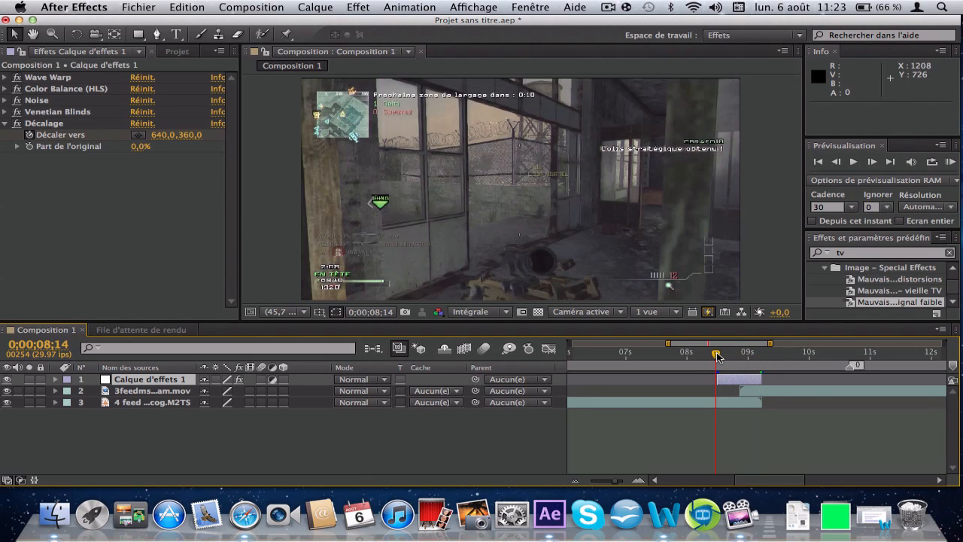
key(space)
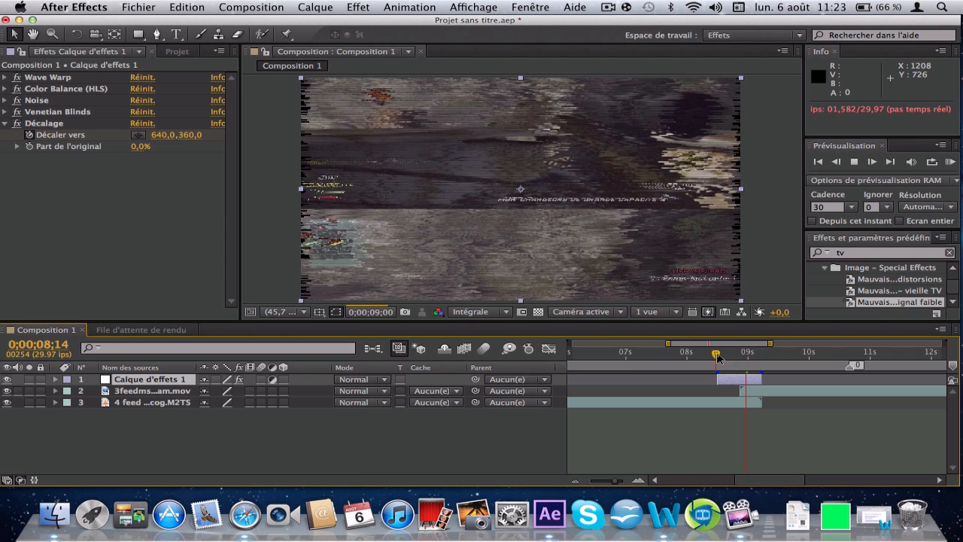
click(718, 355)
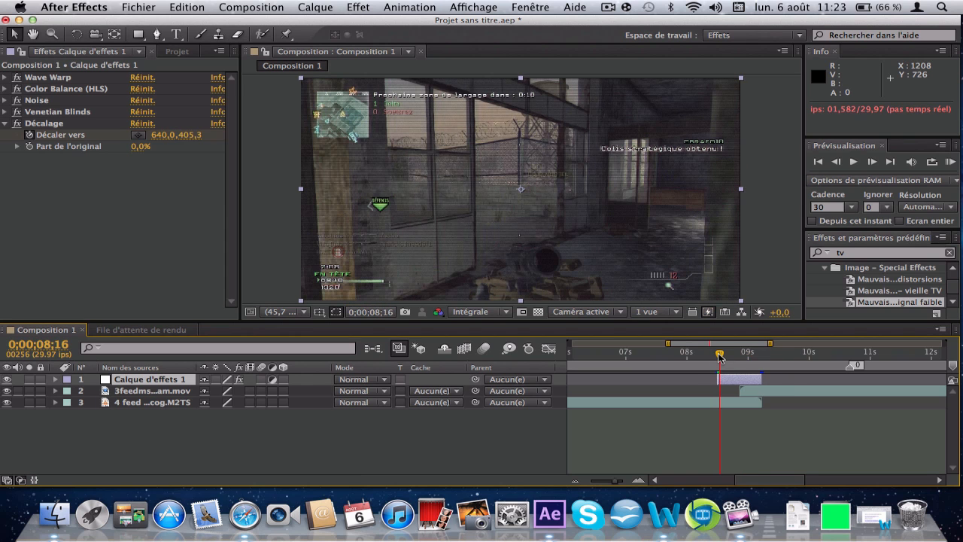
Return to 0;00;08;15, collapse the Décalage settings and apply the Déformation distortion effect to the adjustment layer.
drag(718, 355, 716, 356)
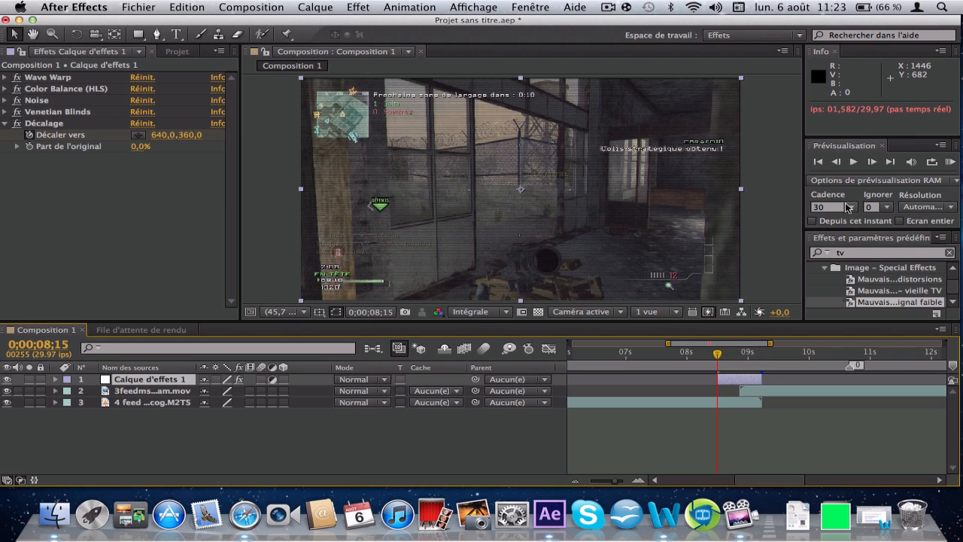
click(835, 162)
click(875, 162)
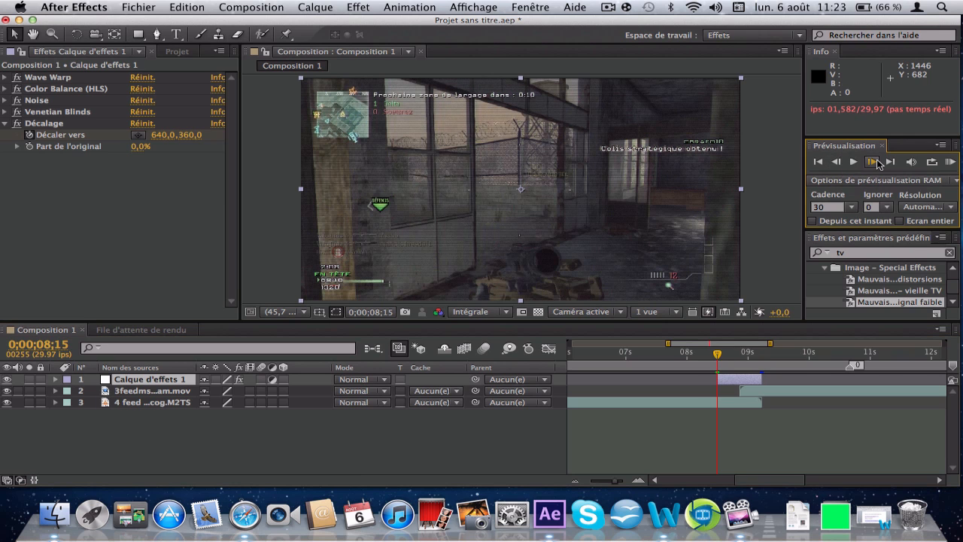
click(6, 124)
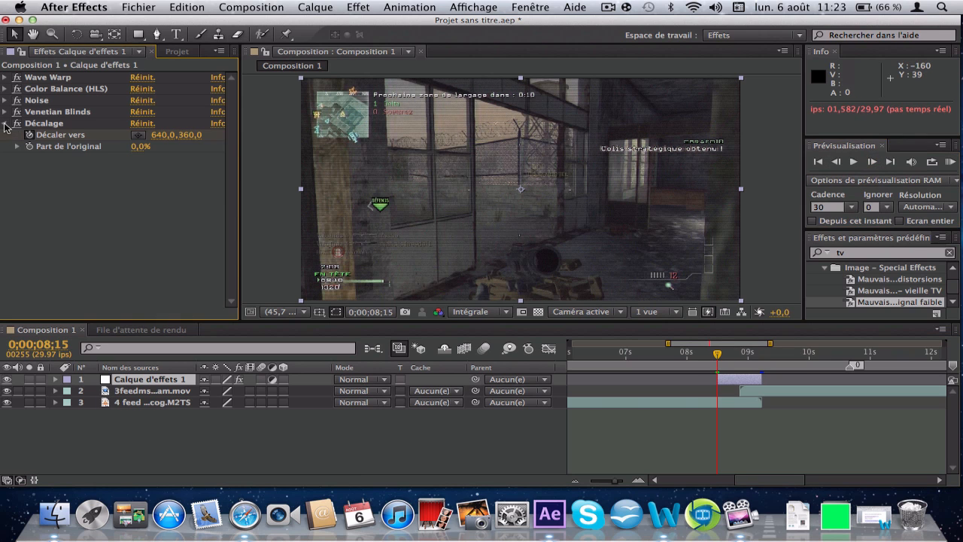
click(348, 7)
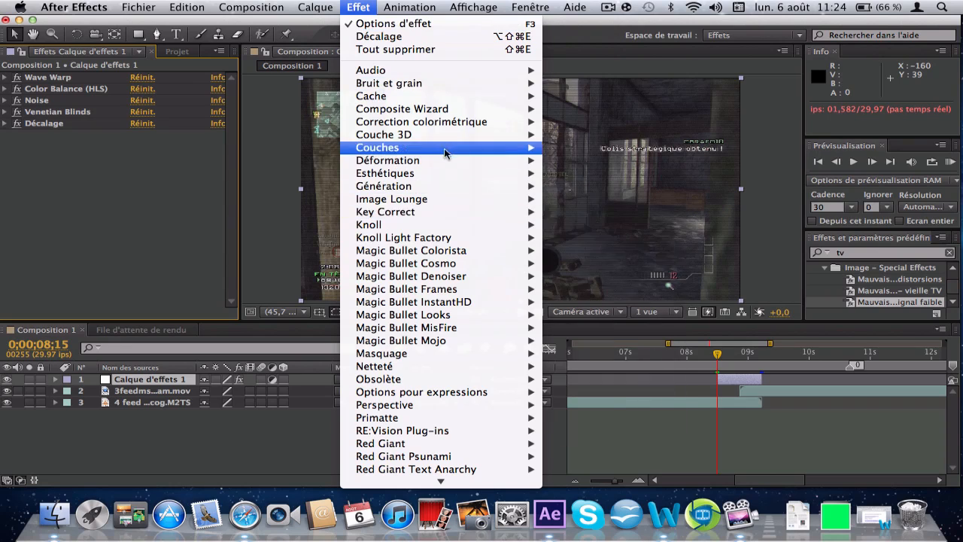
mouse_move(448, 160)
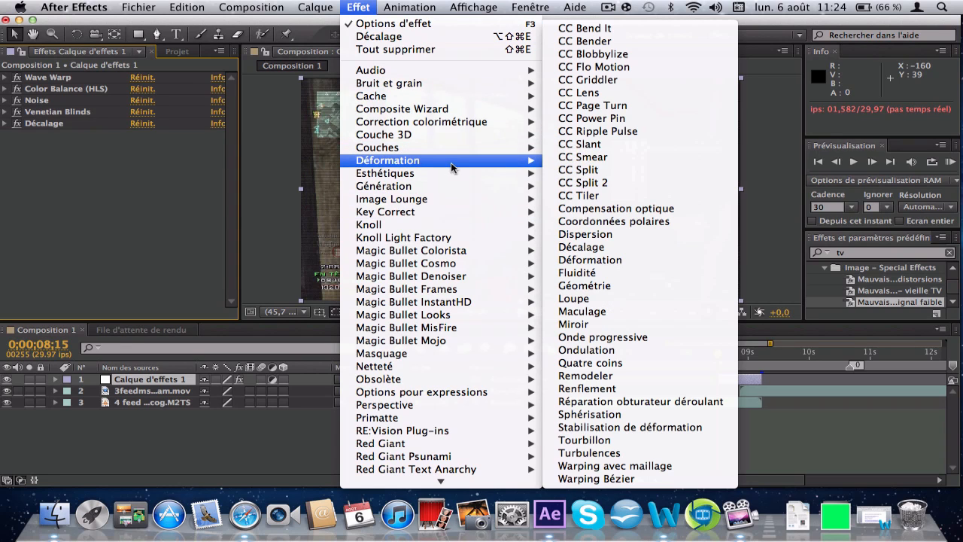
click(634, 258)
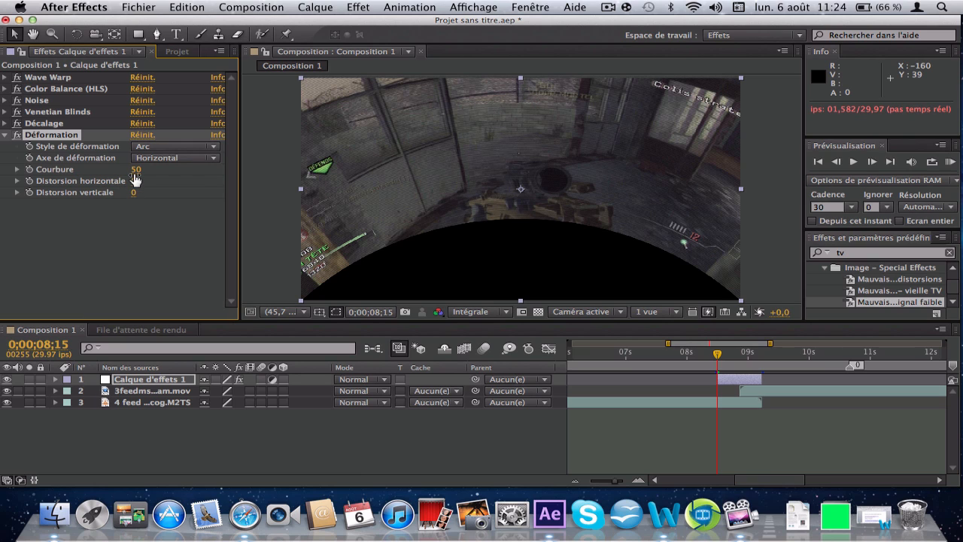
Set the Courbure of the Déformation effect to 0 at 0;00;08;15.
click(136, 170)
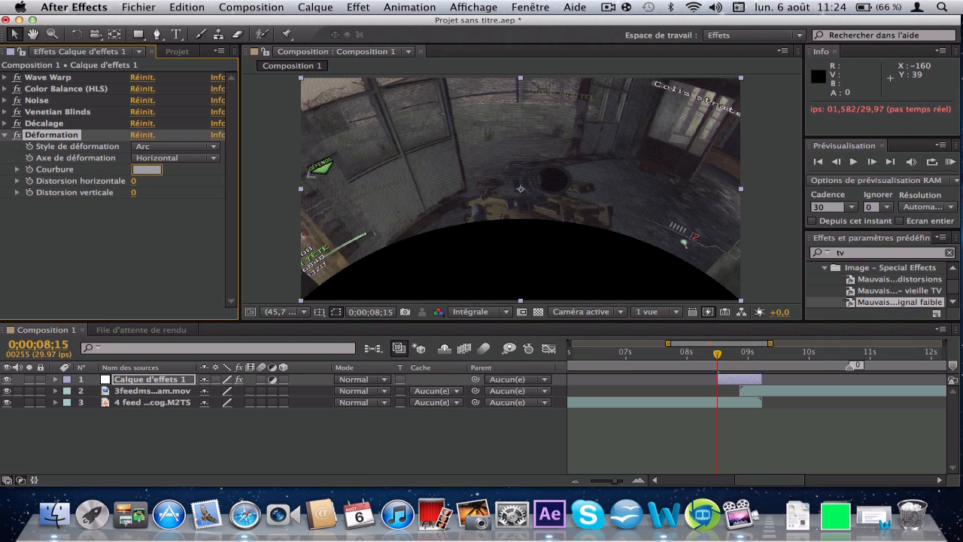
text(0)
key(Return)
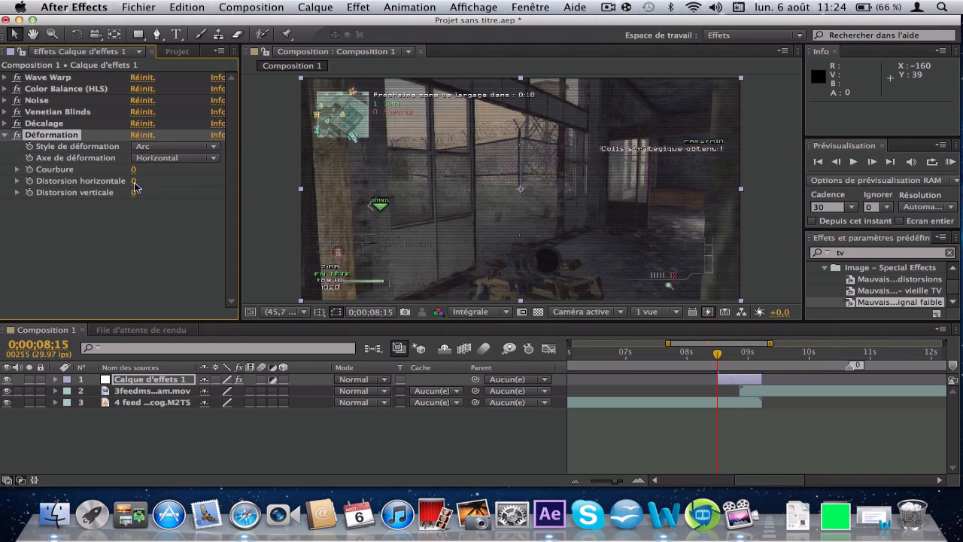
Try out Déformation's Distorsion horizontale and Distorsion verticale, resetting each to 0.
drag(167, 183, 289, 220)
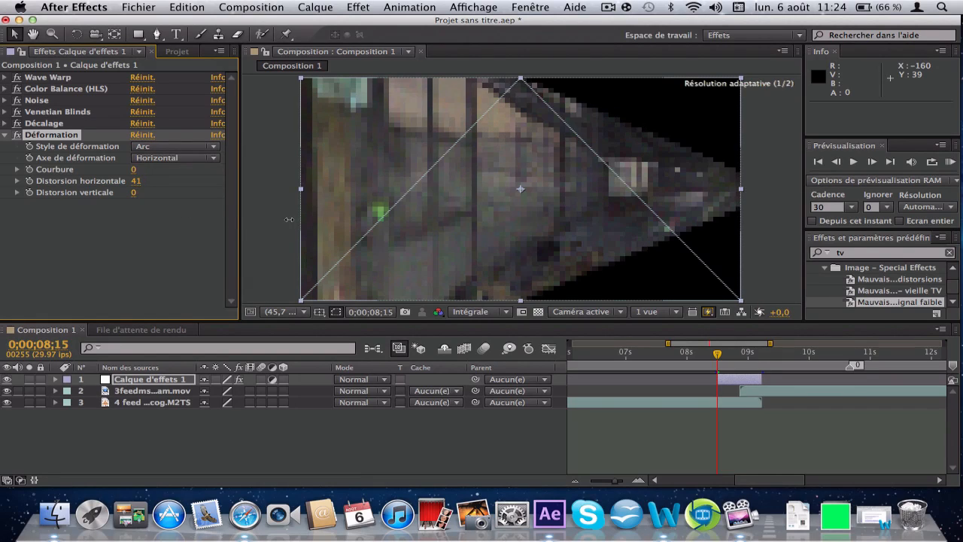
click(143, 181)
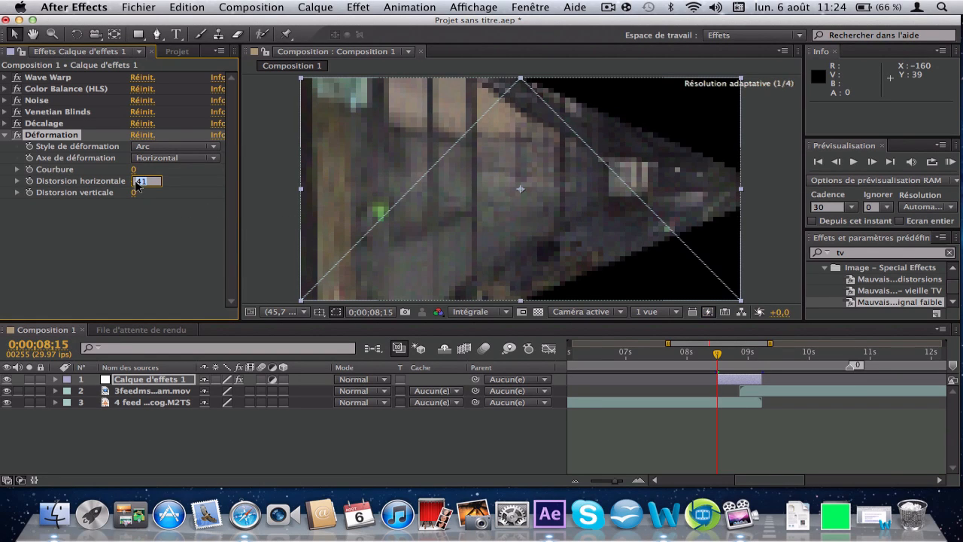
text(0)
key(Return)
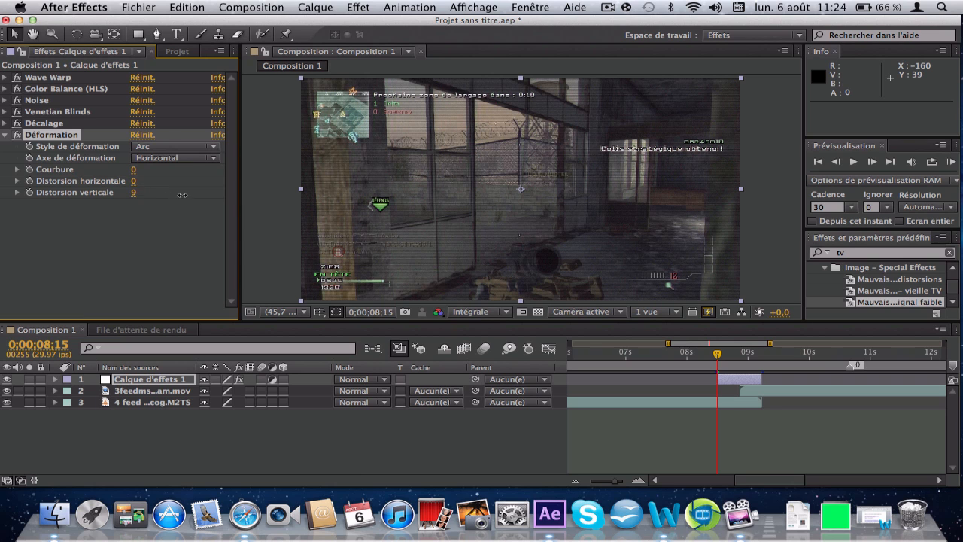
drag(182, 194, 134, 194)
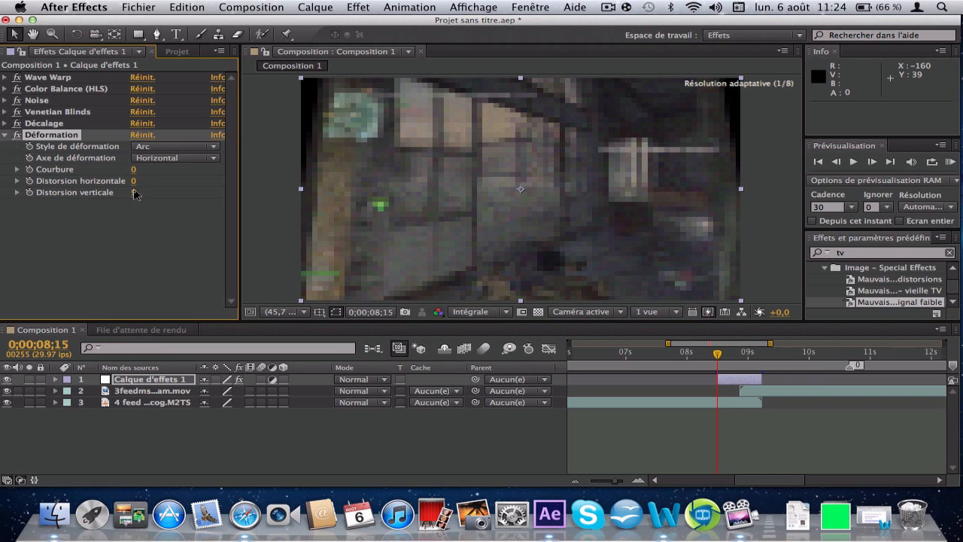
click(135, 194)
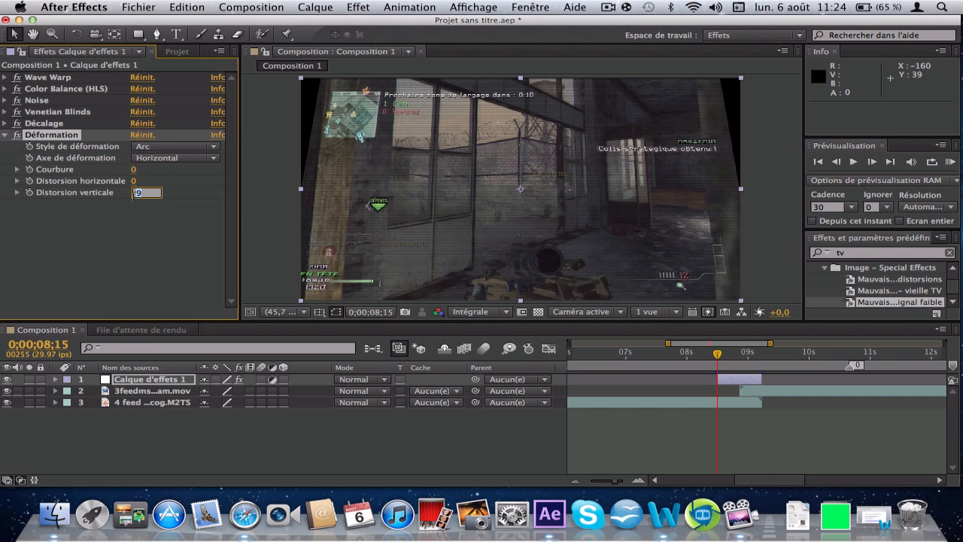
text(0)
key(Return)
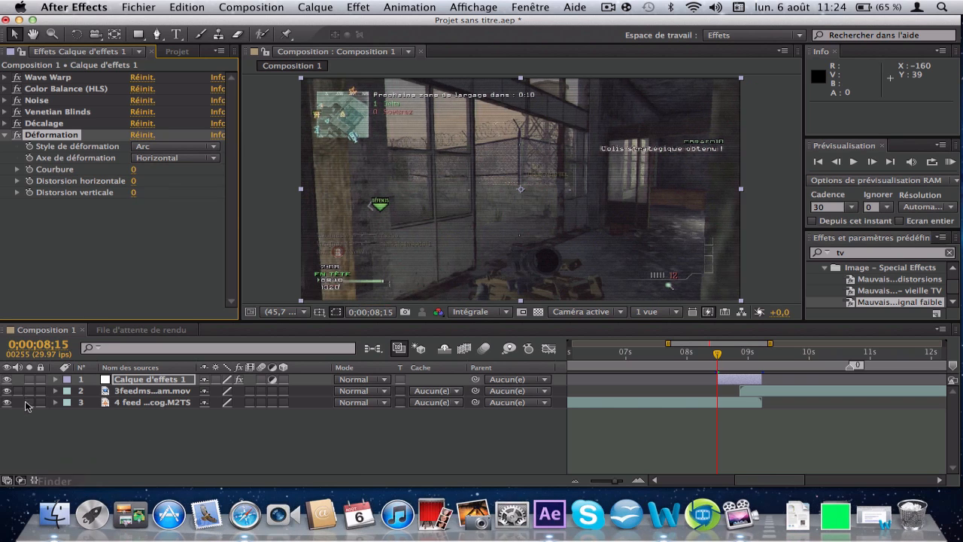
Start Courbure and Distorsion horizontale keyframes at 0;00;08;15 and add keyframes of 10 and 19 respectively at 0;00;08;27.
click(55, 379)
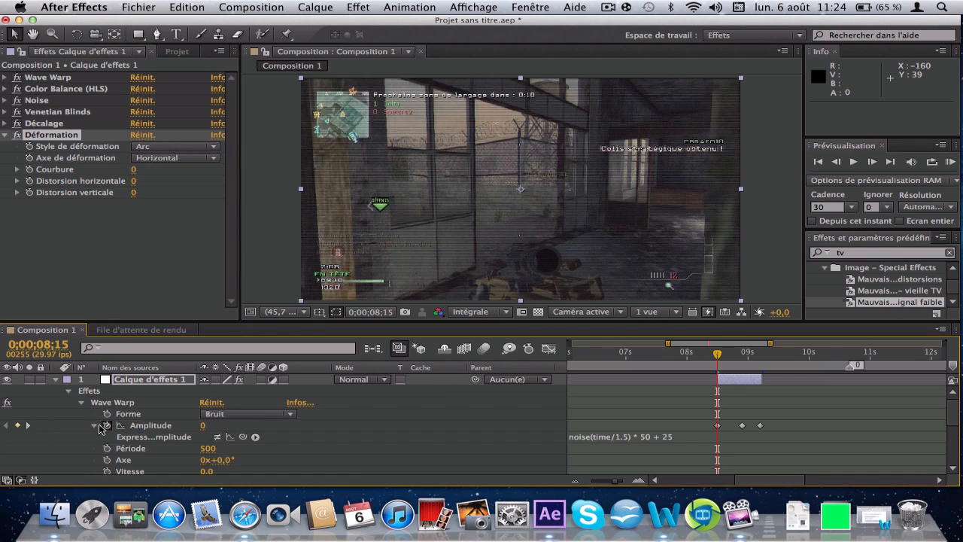
click(30, 171)
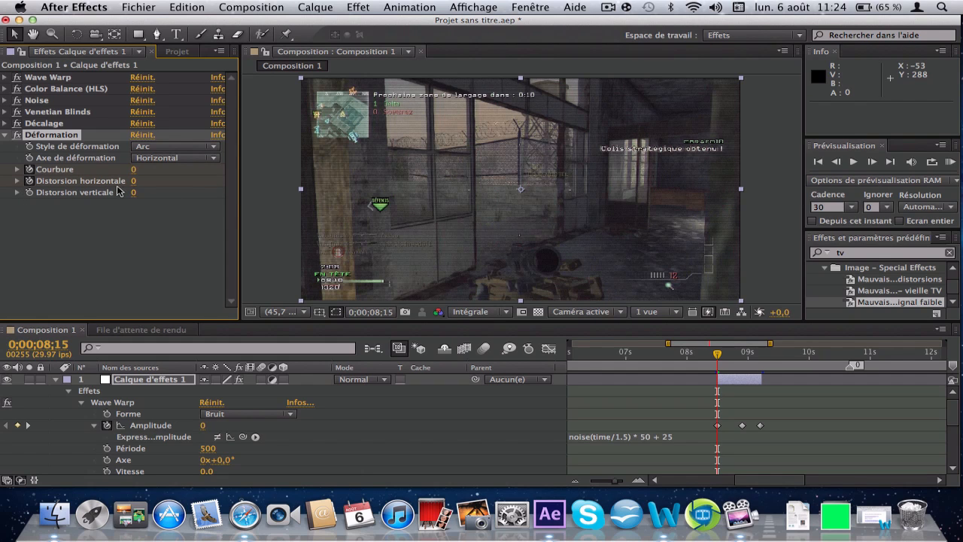
click(738, 353)
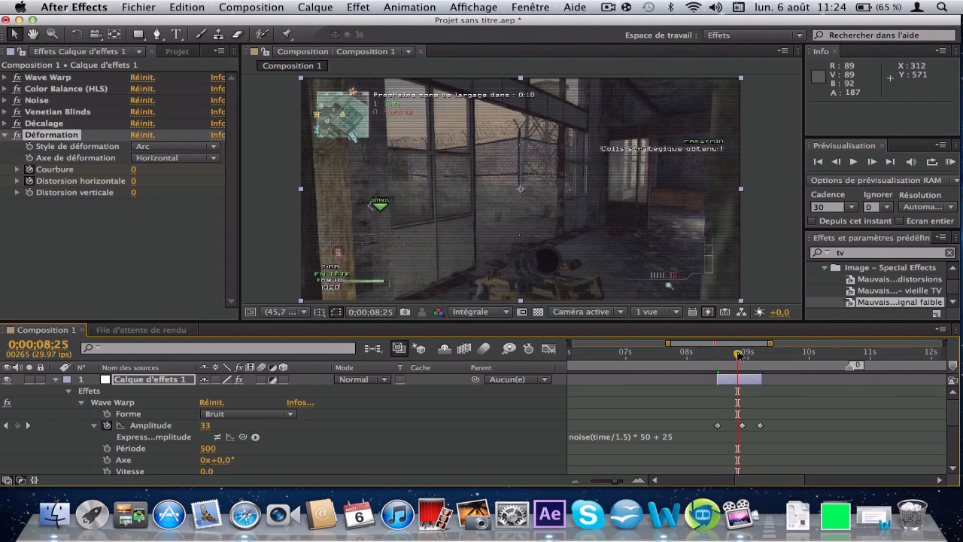
drag(738, 353, 742, 357)
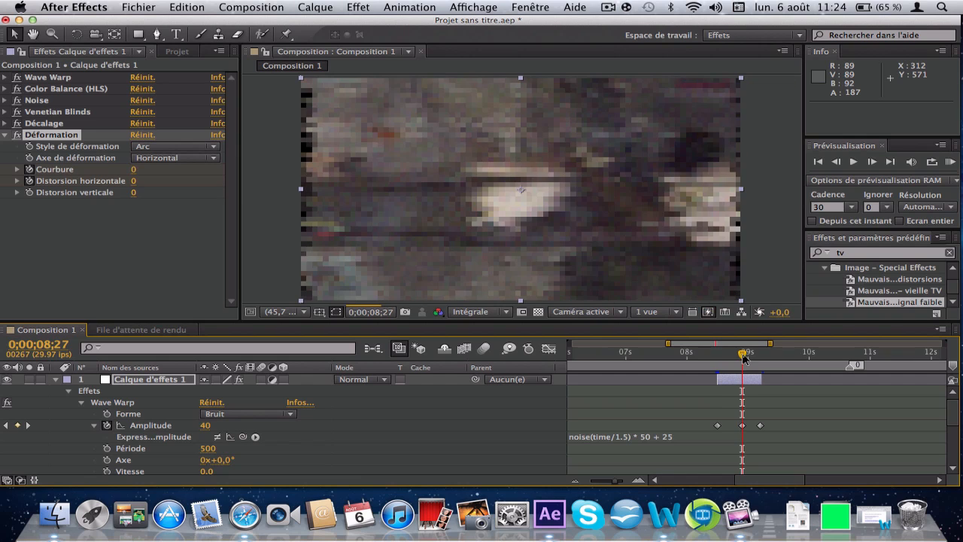
click(137, 170)
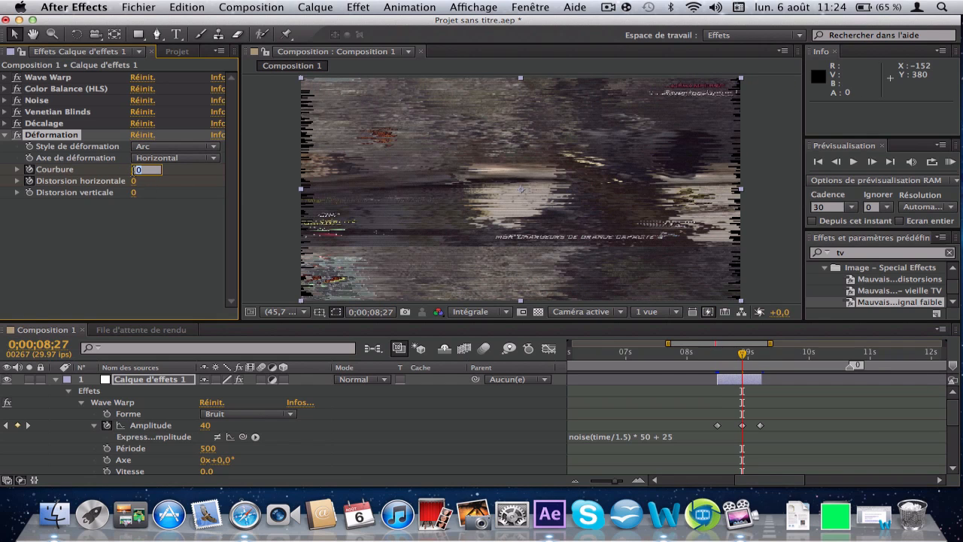
click(183, 147)
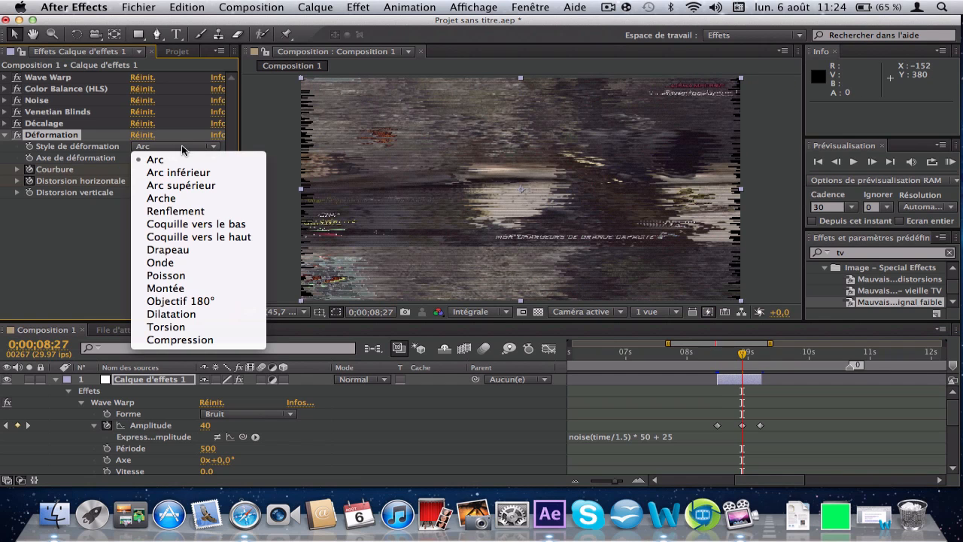
click(73, 236)
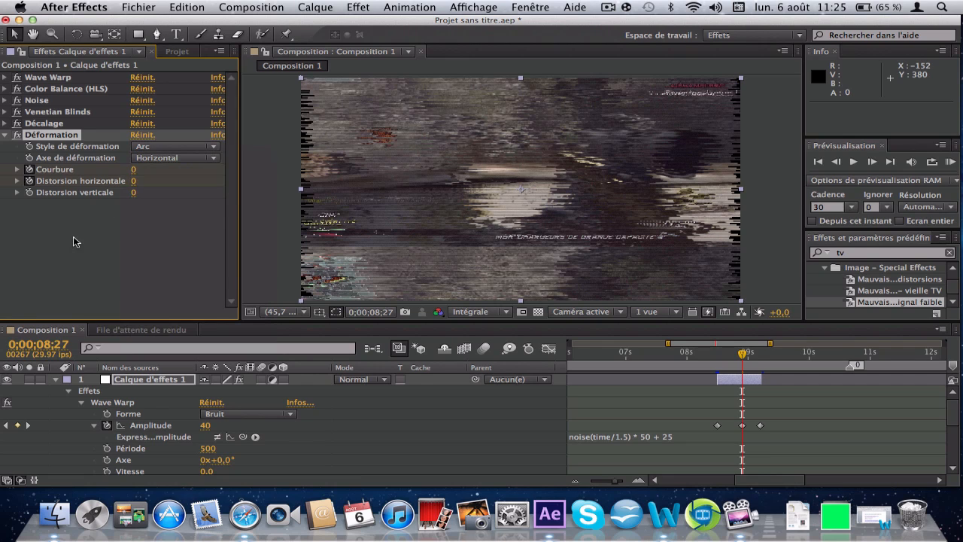
click(134, 169)
text(10)
key(Return)
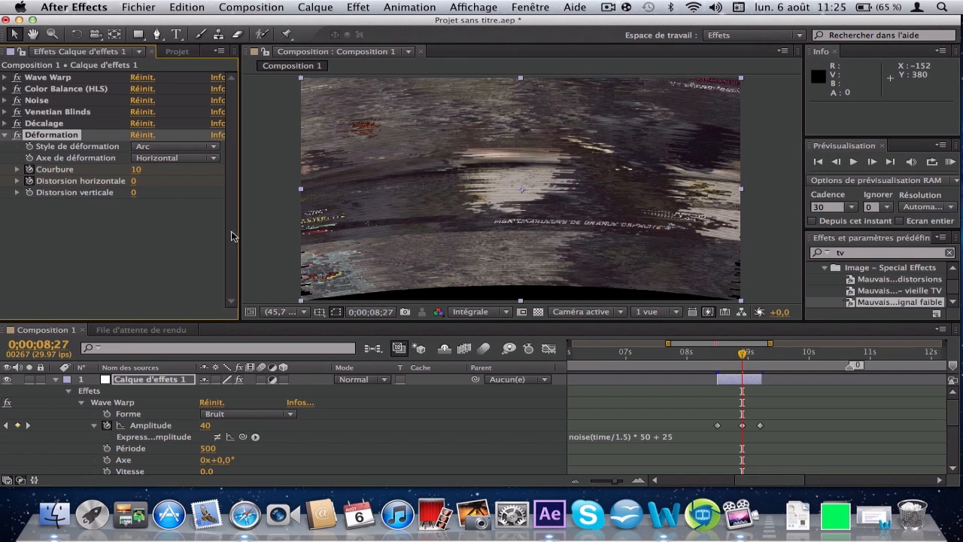
drag(145, 180, 151, 180)
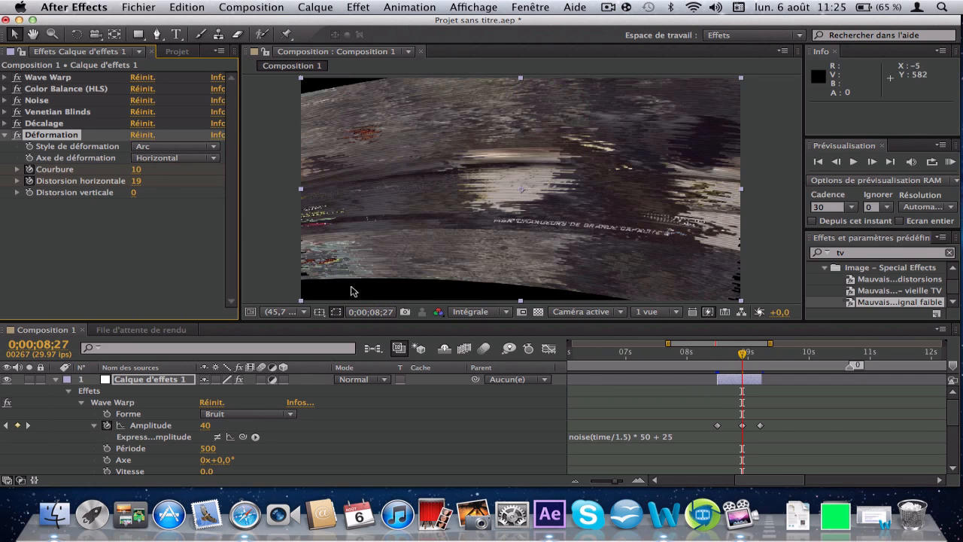
Add Distorsion horizontale and Courbure keyframes of 0 at the last Amplitude keyframe, 0;00;09;06.
click(761, 354)
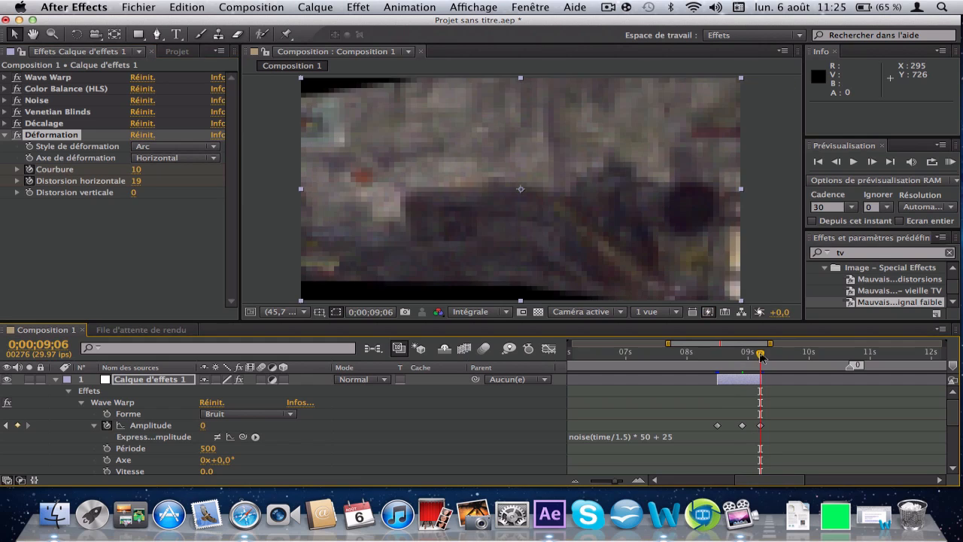
click(138, 181)
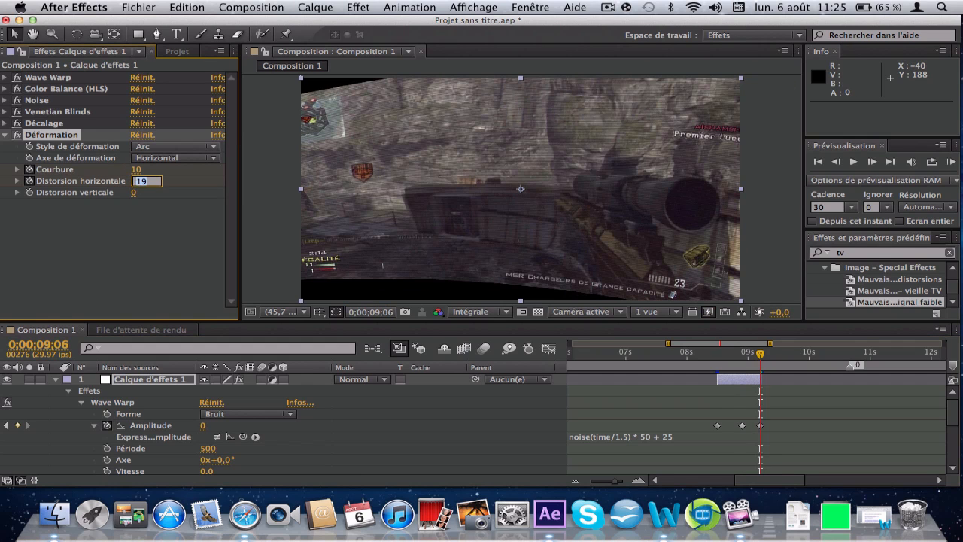
text(0)
key(Return)
click(138, 170)
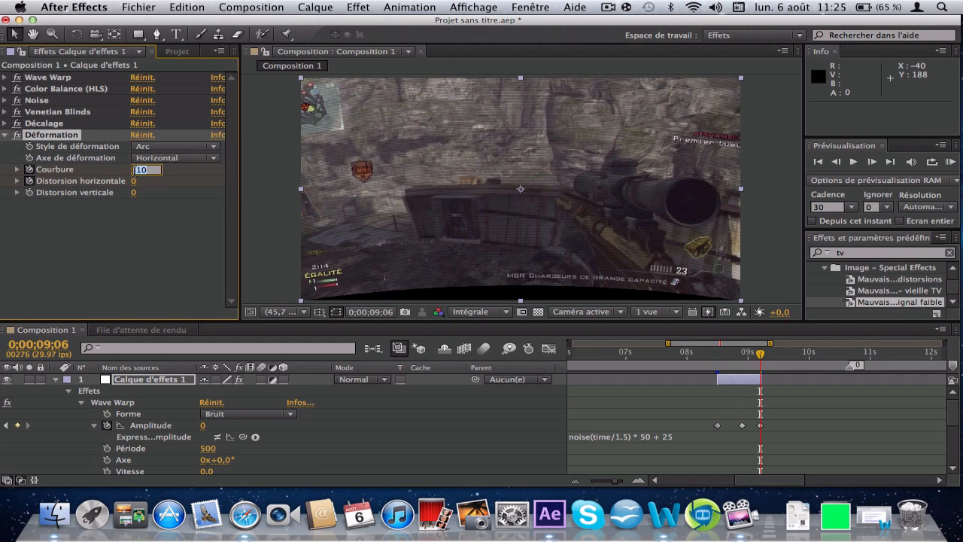
text(0)
key(Return)
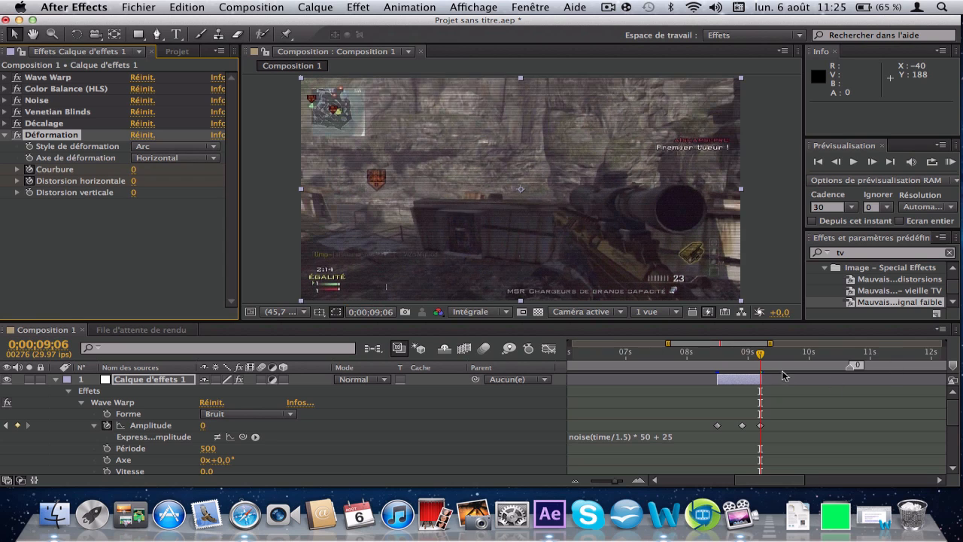
Play back the transition with the Déformation animation from 0;00;08;13.
drag(750, 355, 713, 361)
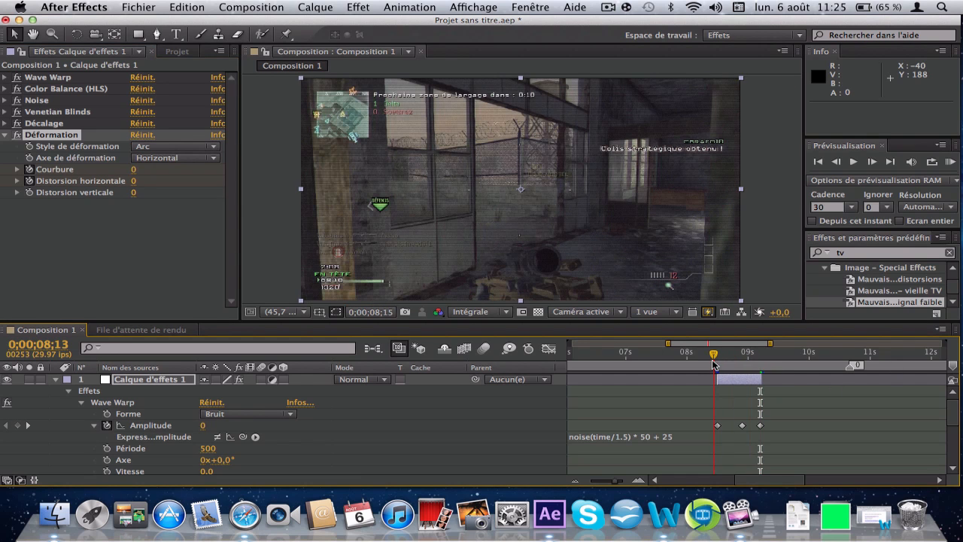
key(space)
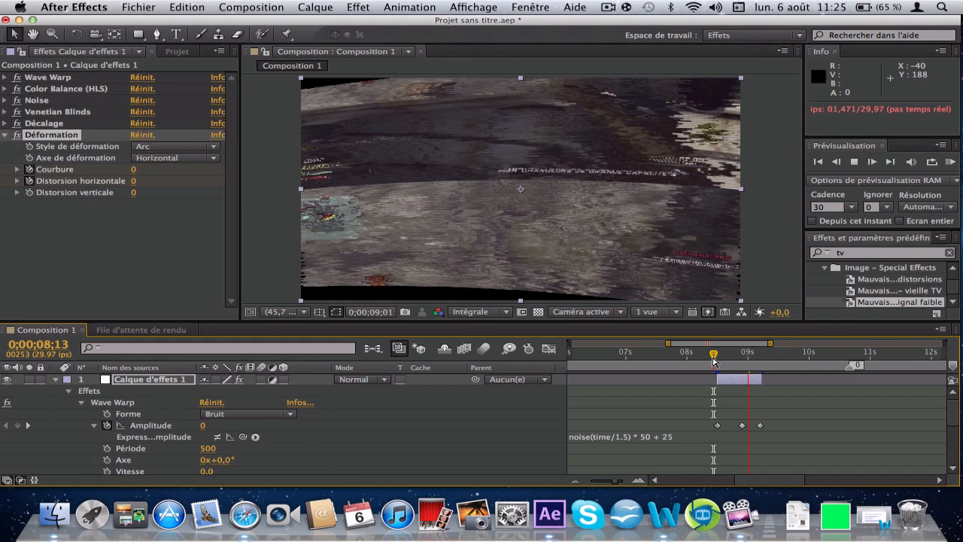
key(space)
Delete the Déformation effect from the adjustment layer and apply the Ondulation distortion effect instead.
click(64, 133)
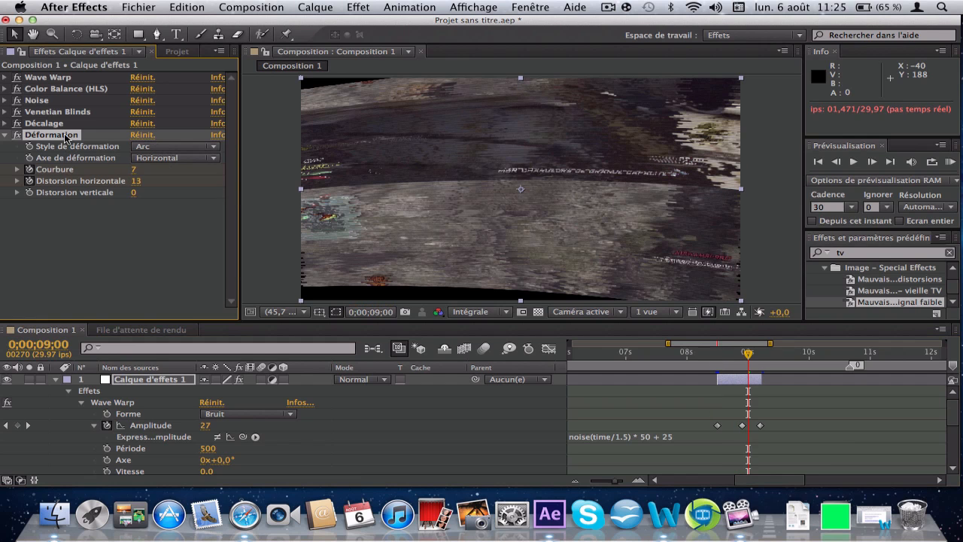
key(Delete)
click(315, 6)
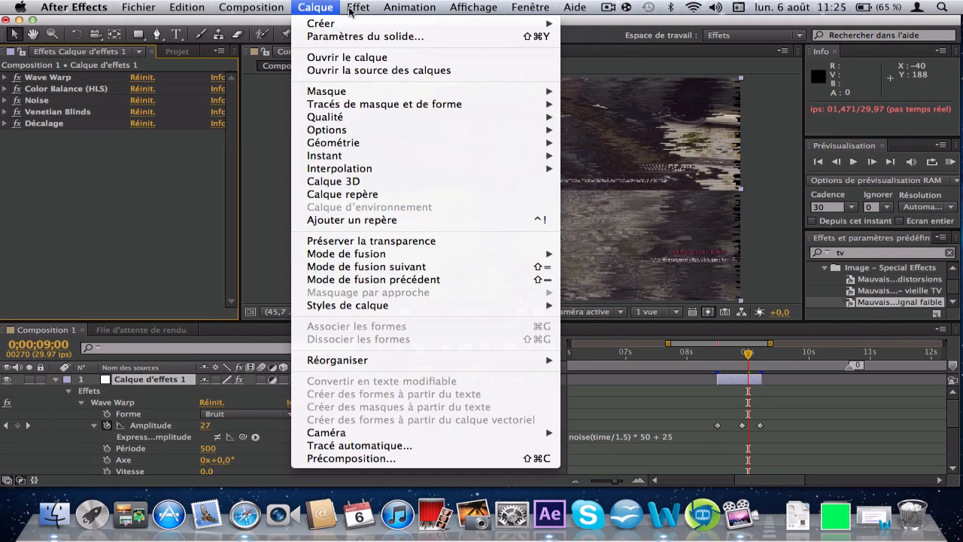
mouse_move(358, 7)
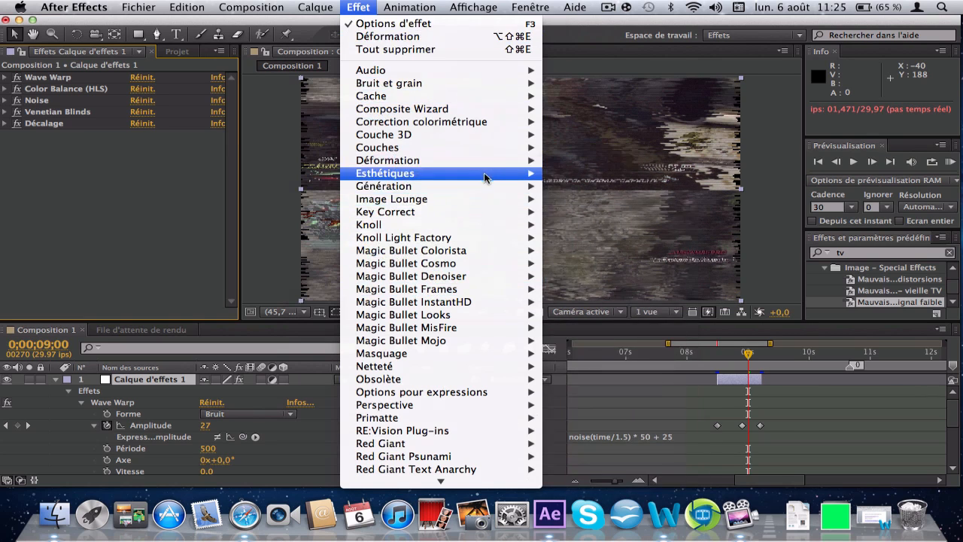
mouse_move(488, 159)
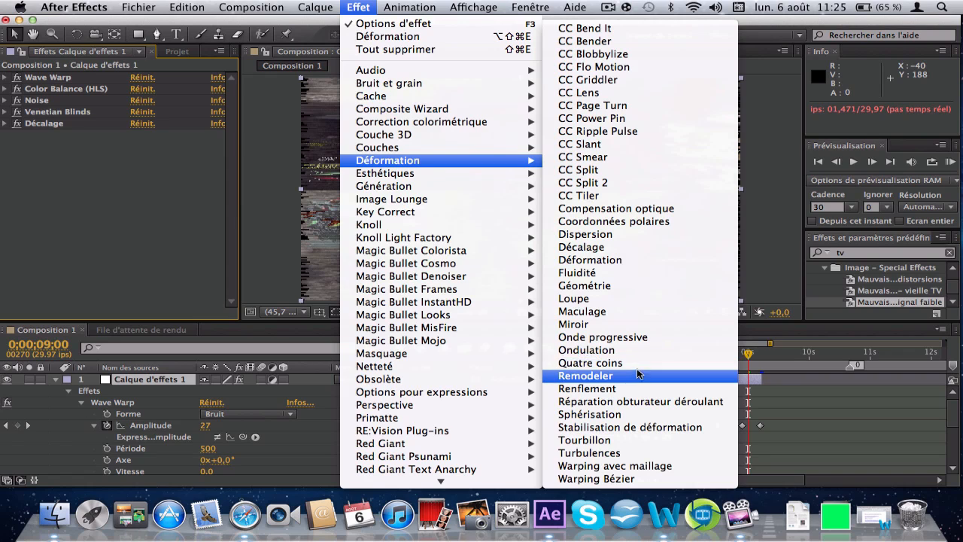
click(644, 351)
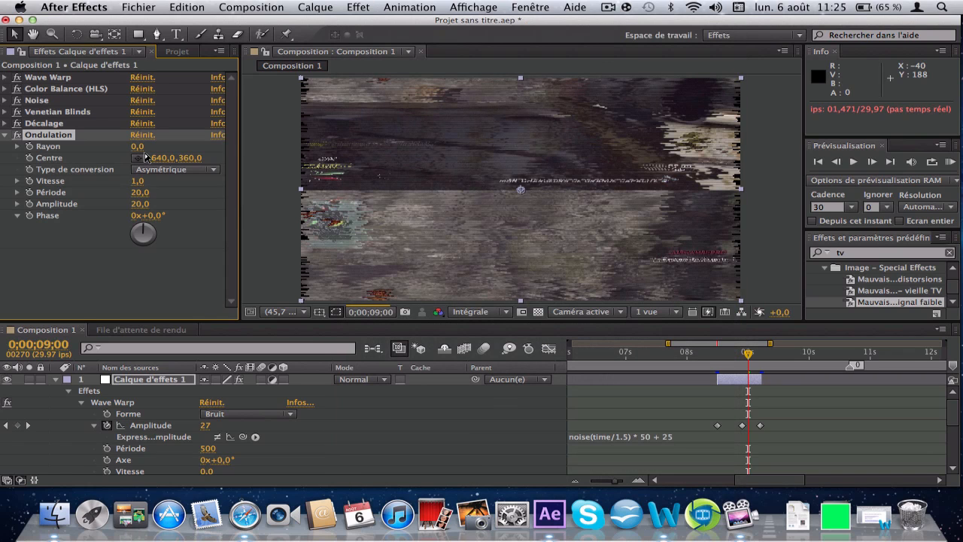
Enable keyframing for Ondulation's Rayon, Vitesse, Période and Amplitude at 0;00;08;15.
click(716, 352)
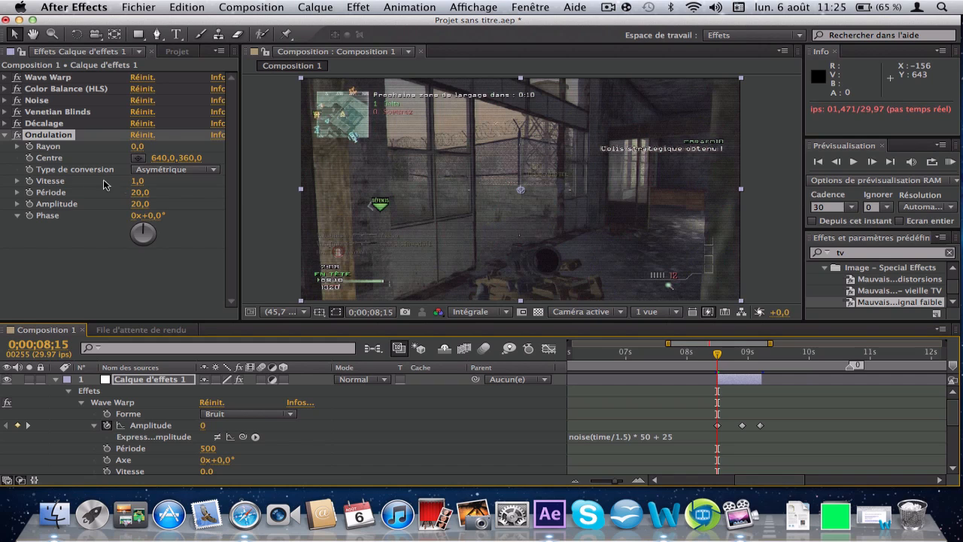
click(28, 148)
click(30, 181)
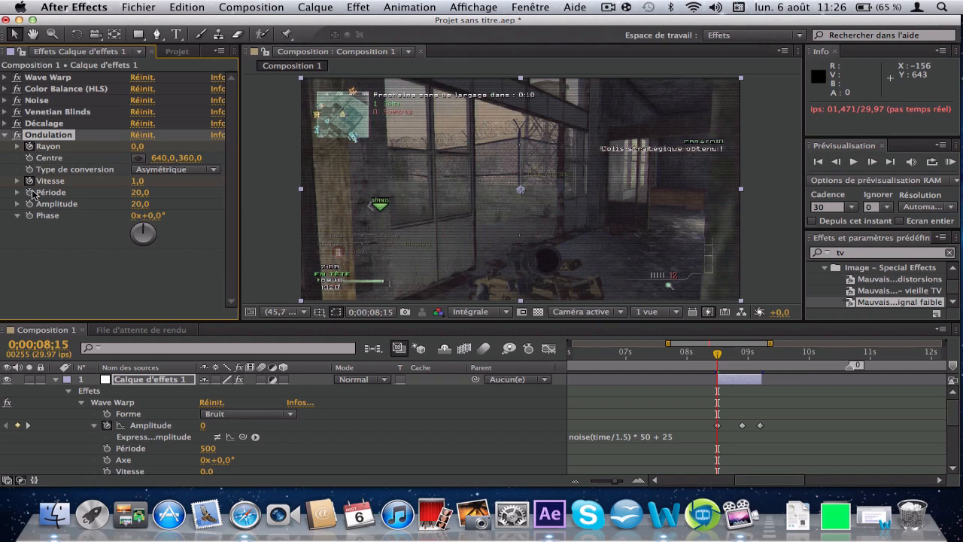
click(30, 203)
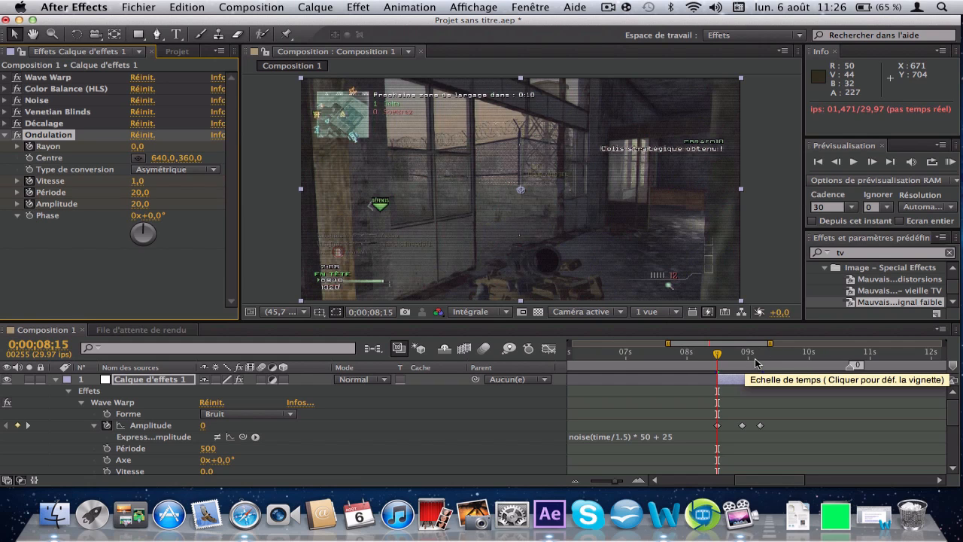
At 0;00;08;27, set Ondulation's Rayon to 76,0, Vitesse to 7,7 and Période to 36,1, and raise its Amplitude.
drag(735, 352, 743, 355)
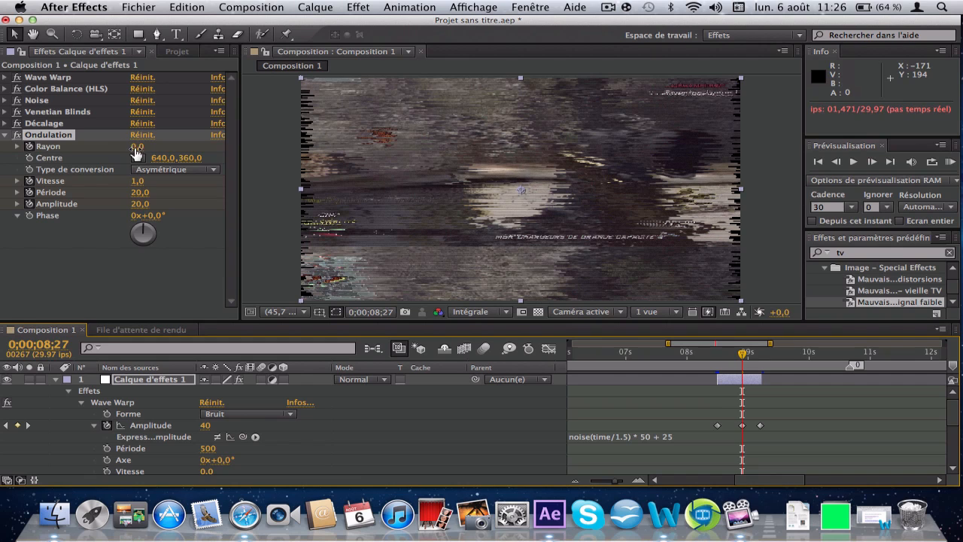
drag(139, 146, 203, 155)
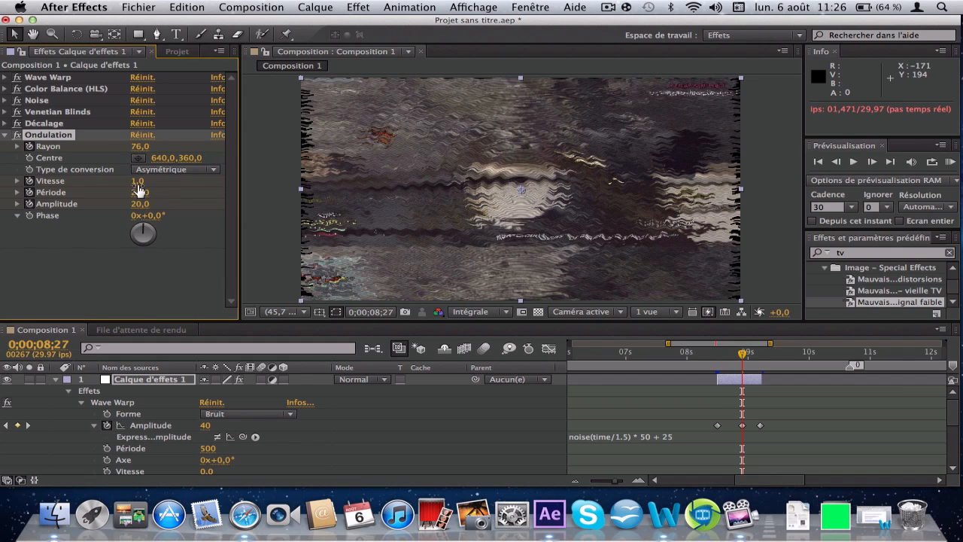
drag(138, 181, 197, 193)
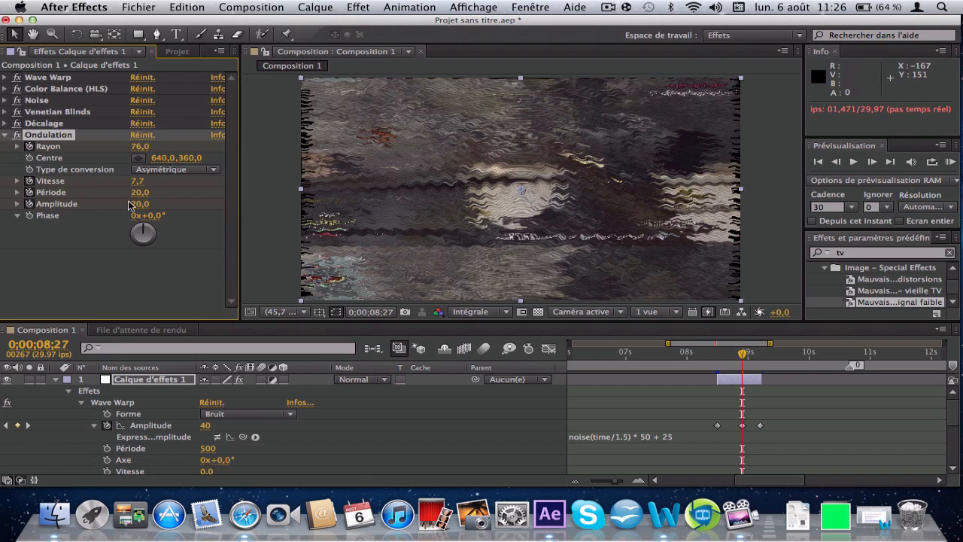
mouse_move(138, 192)
mouse_down()
mouse_move(140, 216)
mouse_move(367, 203)
mouse_move(403, 211)
mouse_up()
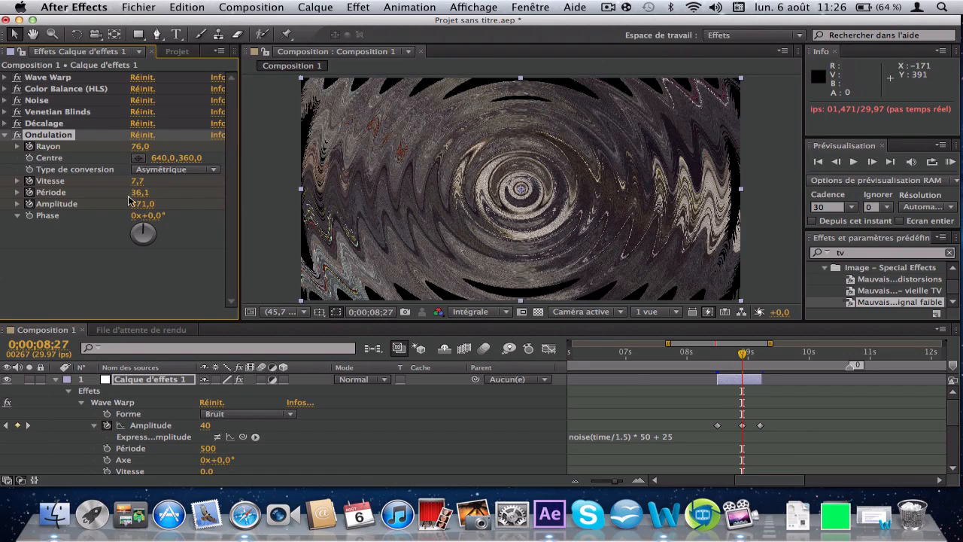
Delete the Ondulation effect from the adjustment layer and apply the Turbulences distortion effect instead.
click(96, 138)
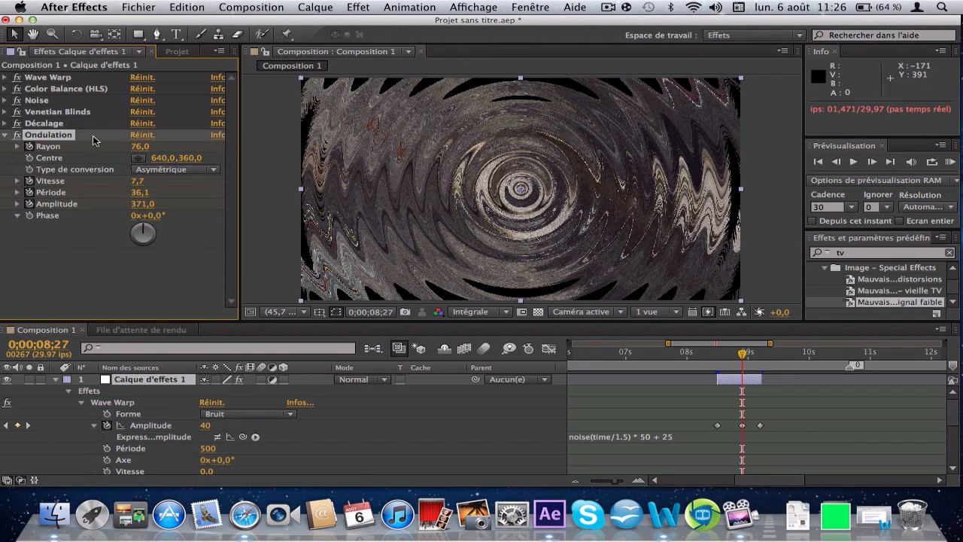
key(Delete)
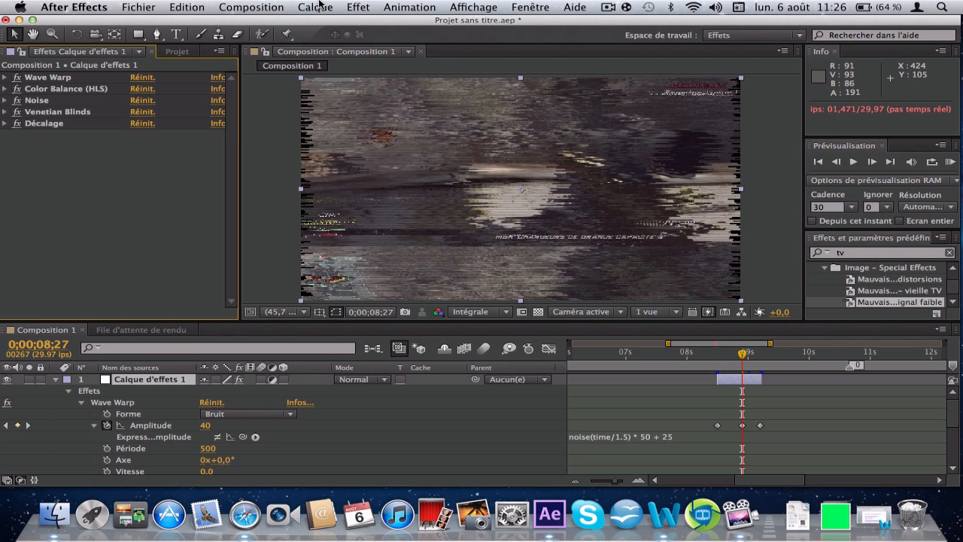
click(357, 8)
mouse_move(418, 162)
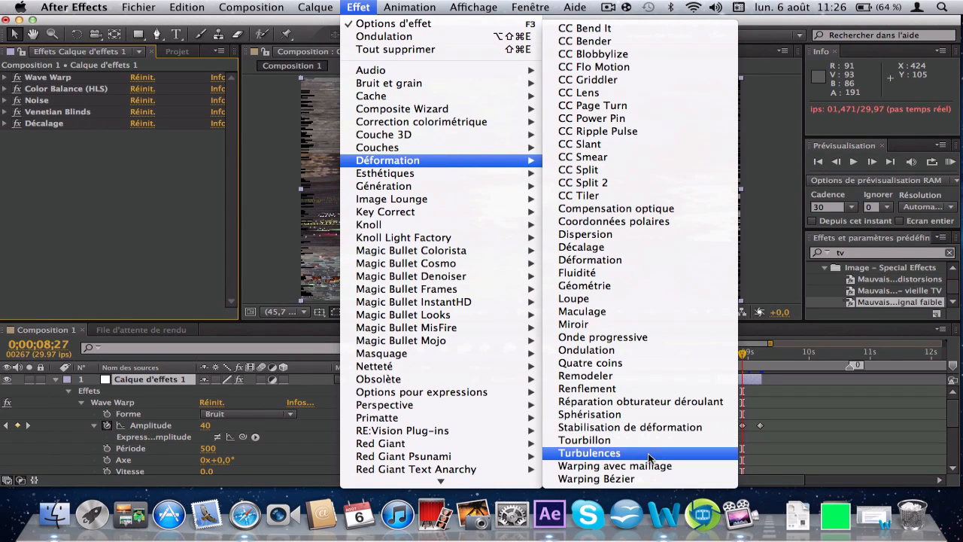
click(588, 452)
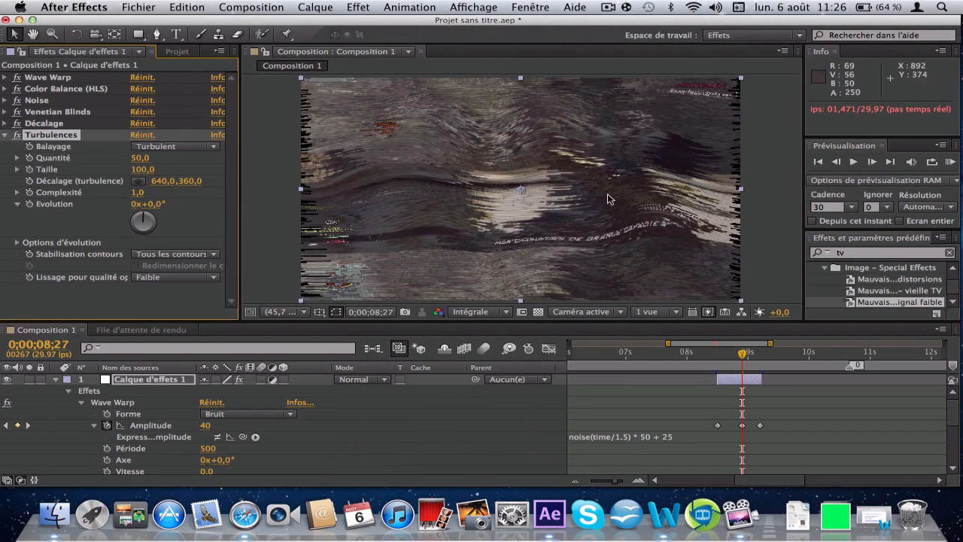
At 0;00;08;15, enable keyframing for Turbulences' Quantité with a value of 0,0, and set Complexité to 1,2.
drag(743, 353, 718, 357)
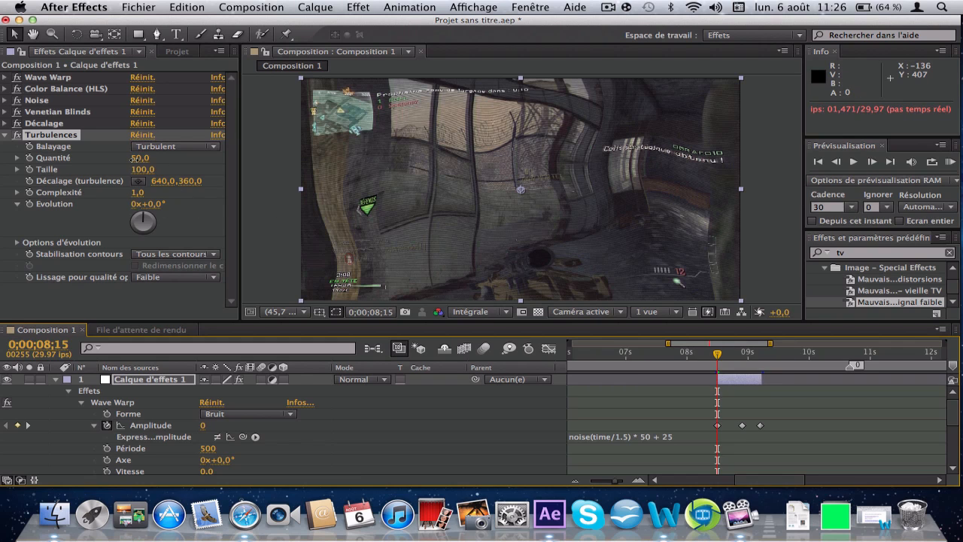
click(140, 158)
text(0)
key(Return)
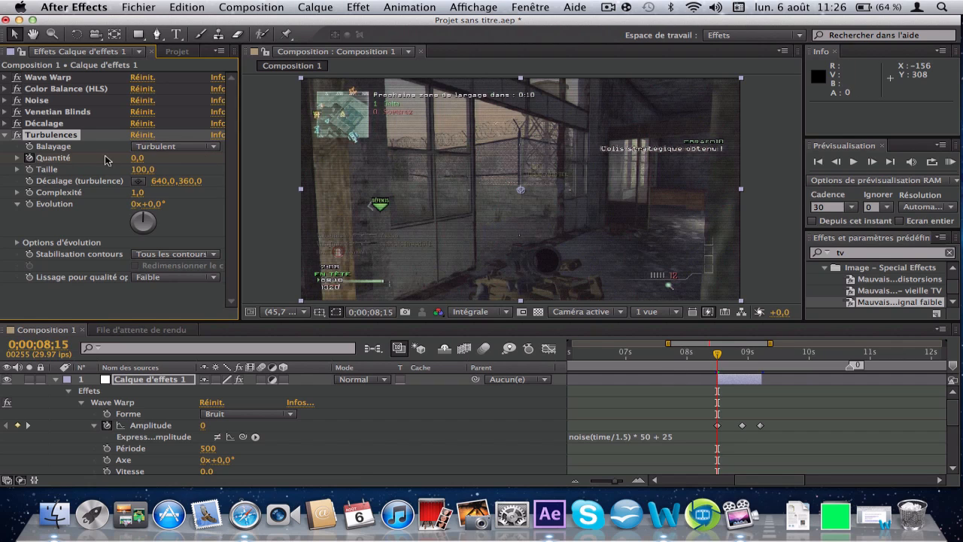
drag(138, 192, 186, 192)
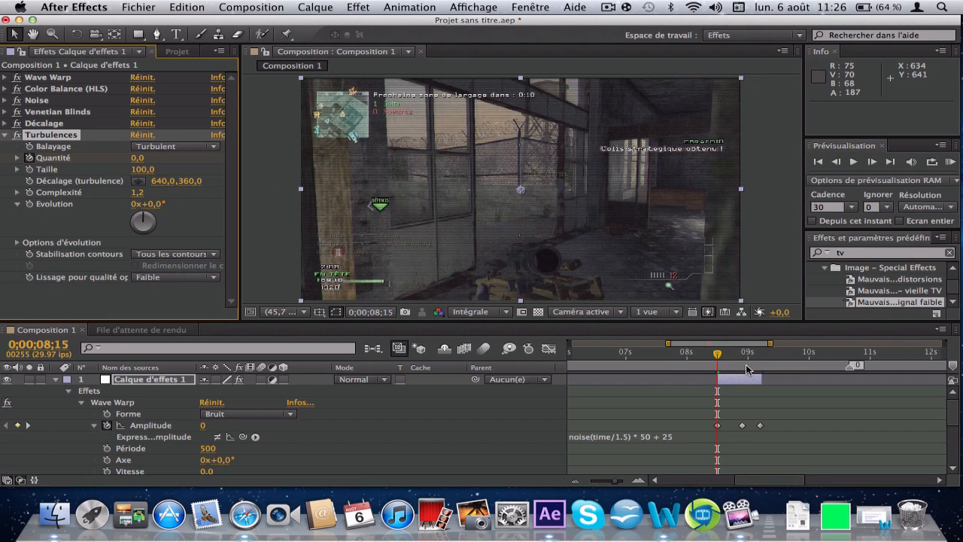
Keyframe Turbulences' Quantité at 49,0 at 0;00;08;27 and at 0,0 at 0;00;09;06.
drag(738, 360, 742, 358)
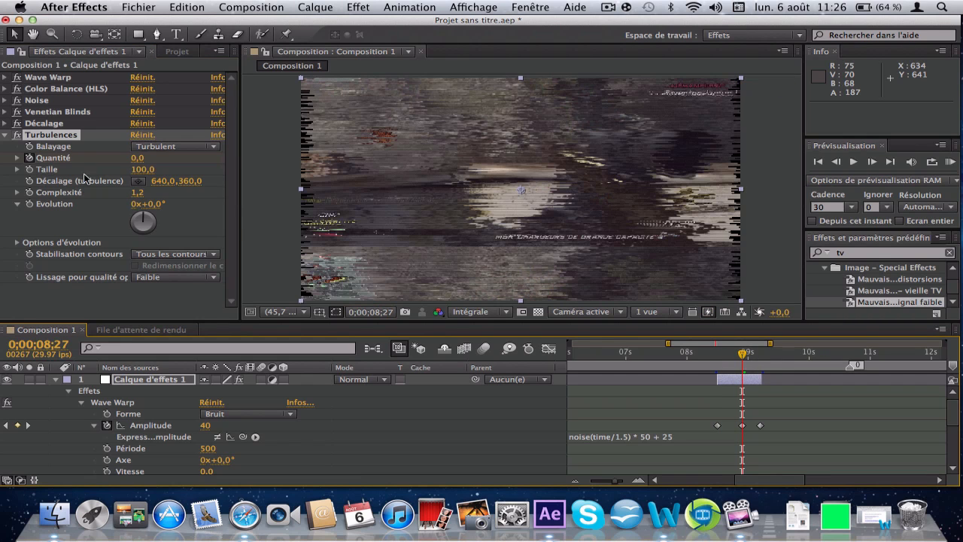
click(137, 157)
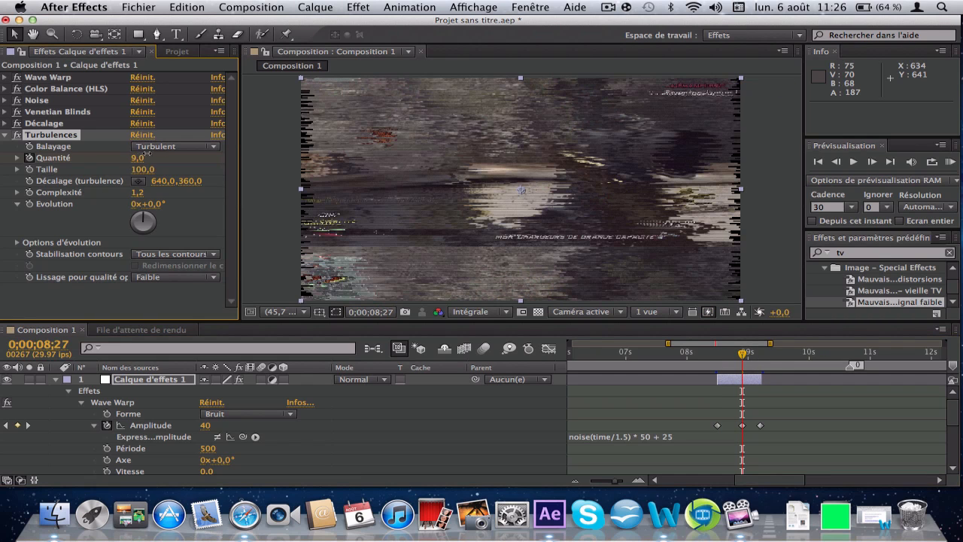
drag(146, 155, 177, 154)
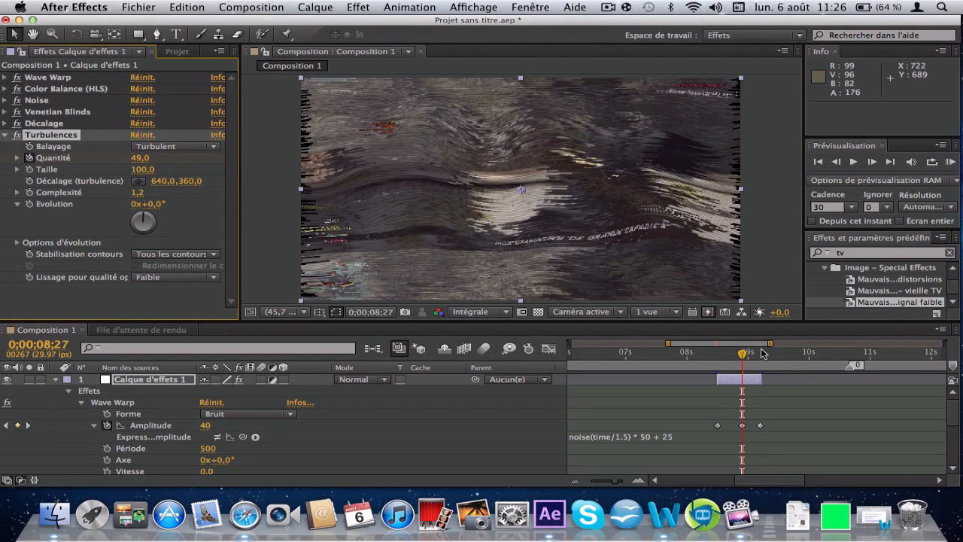
click(761, 352)
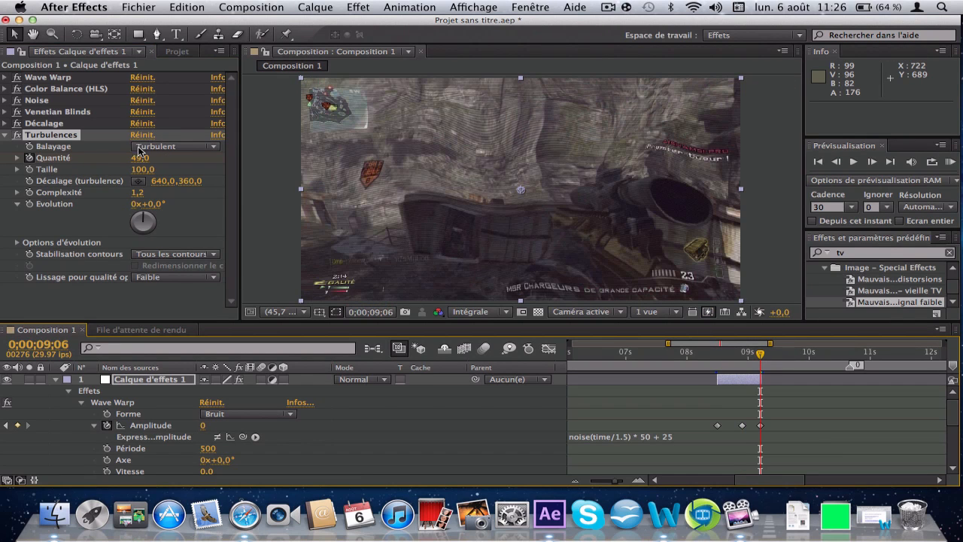
click(139, 158)
text(0)
key(Return)
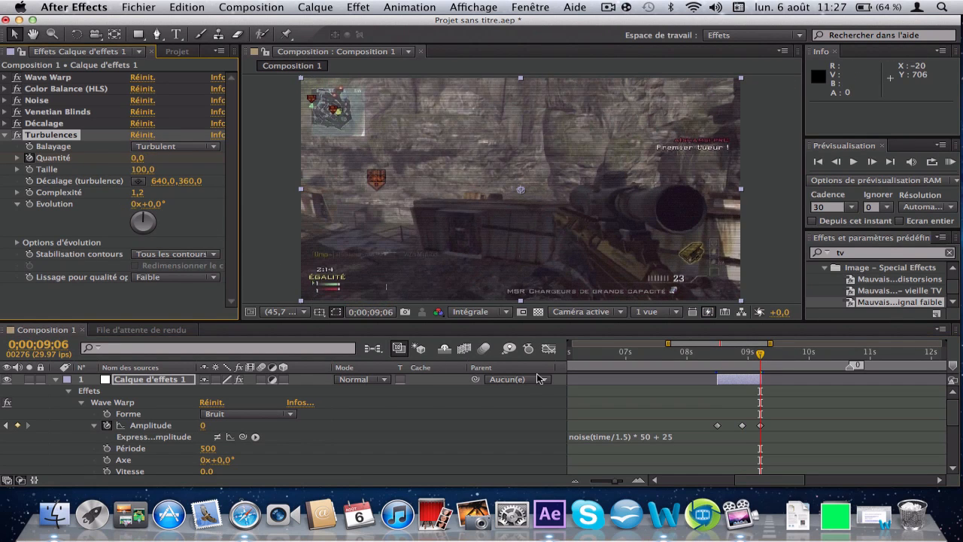
Play back the transition with the Turbulences animation from 0;00;08;13.
click(714, 352)
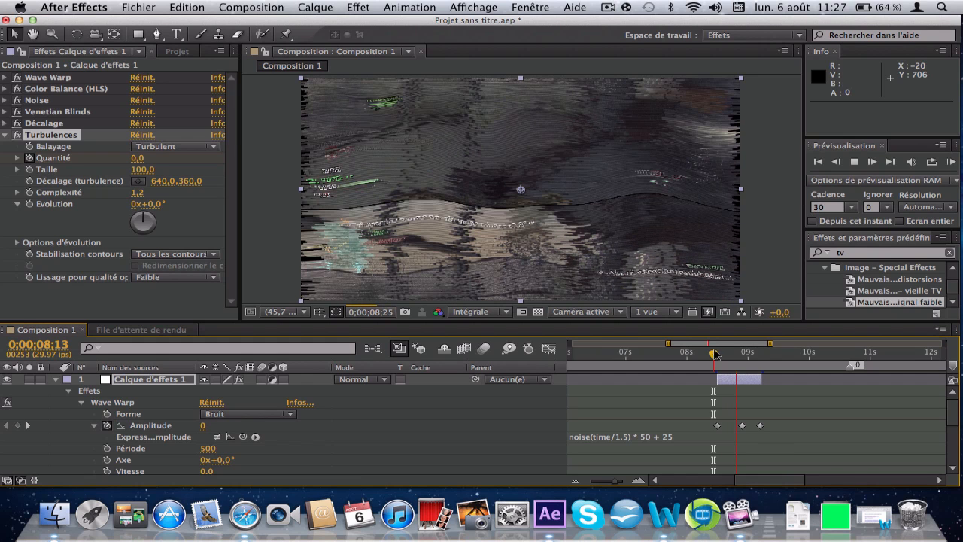
key(space)
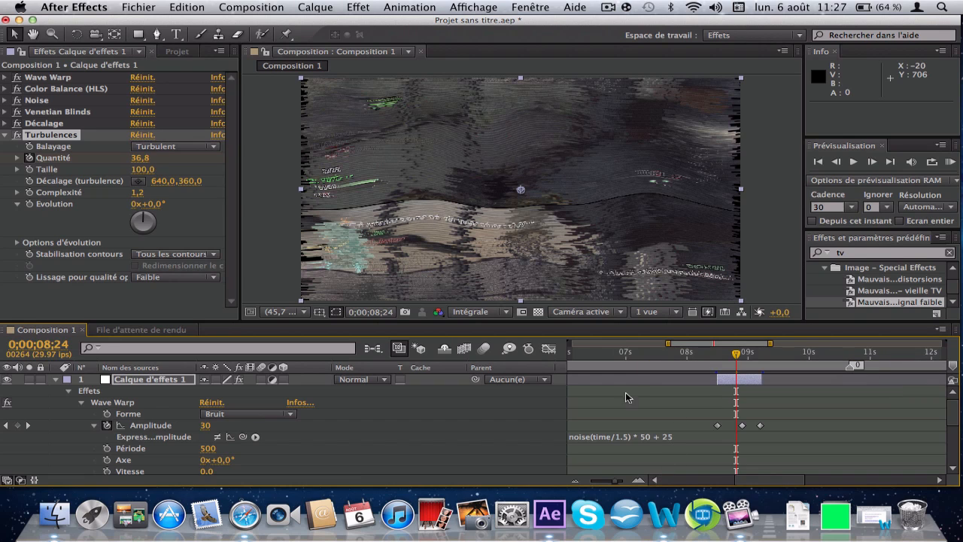
Start the work area just before the adjustment layer and run a RAM preview of the Turbulences transition.
drag(667, 343, 823, 365)
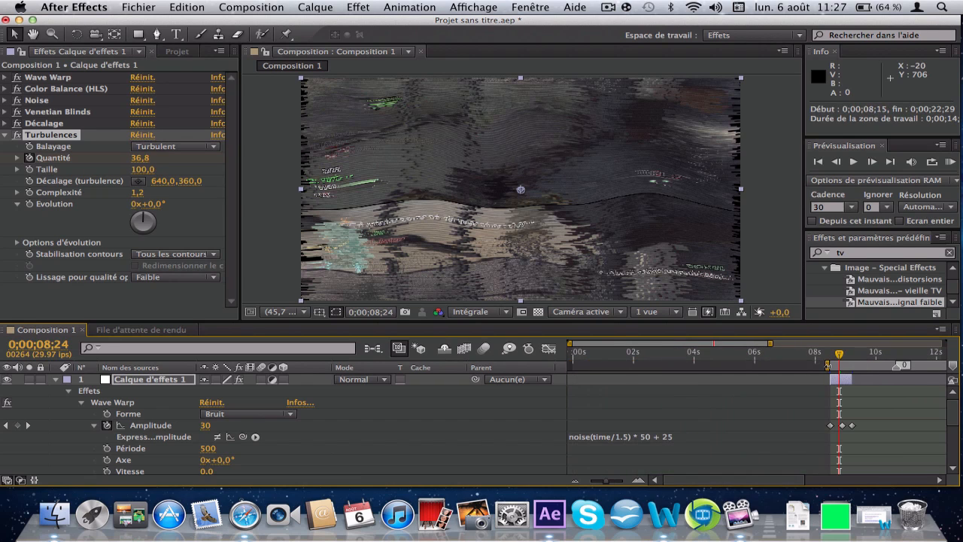
click(950, 161)
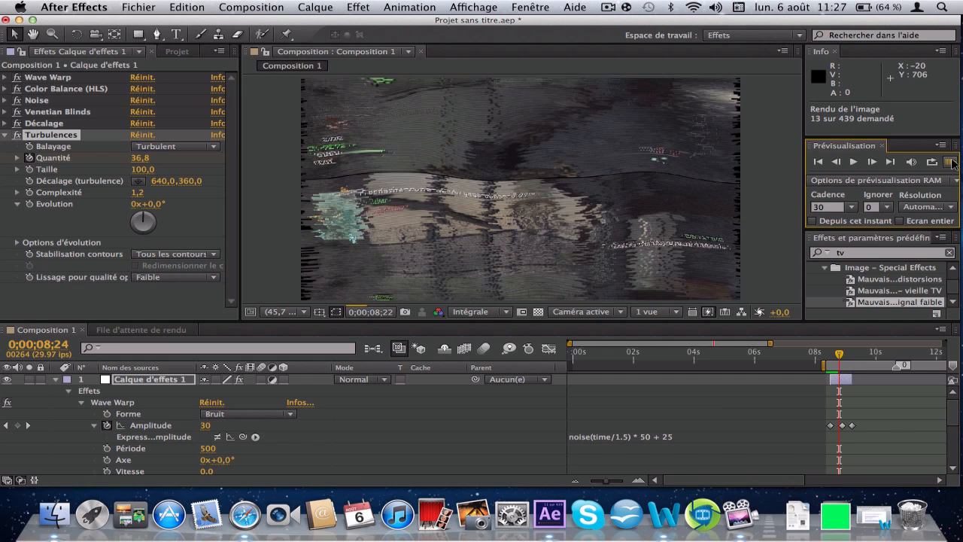
click(949, 161)
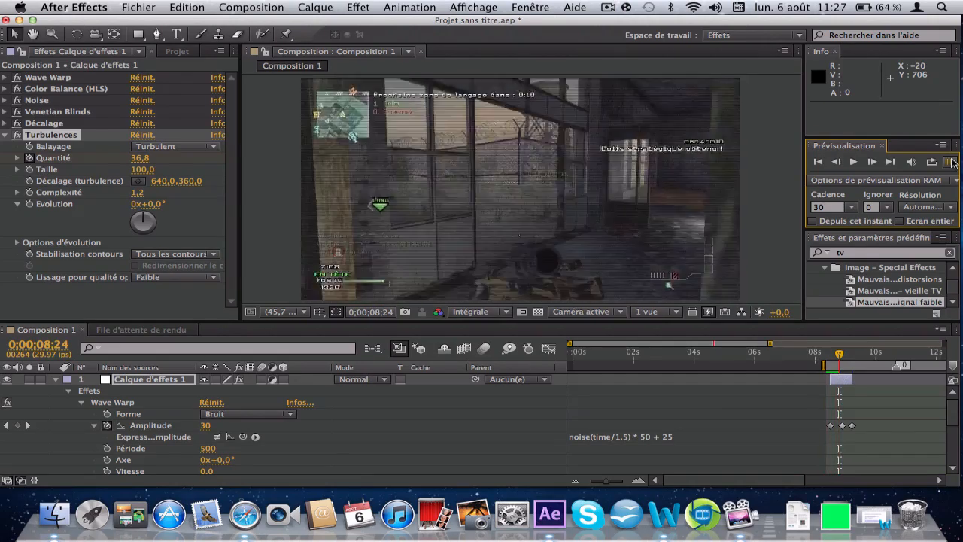
click(950, 161)
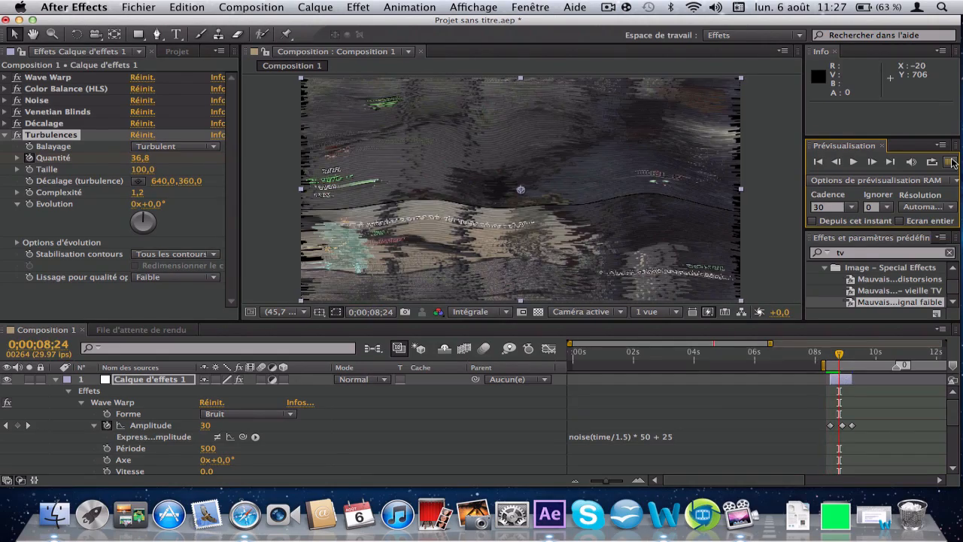
Close the project without saving its changes.
click(7, 20)
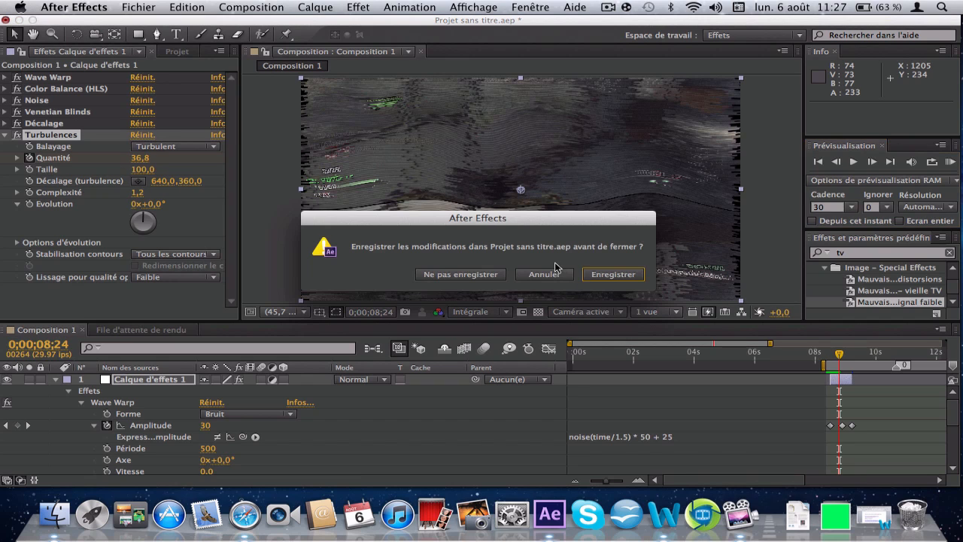
click(459, 273)
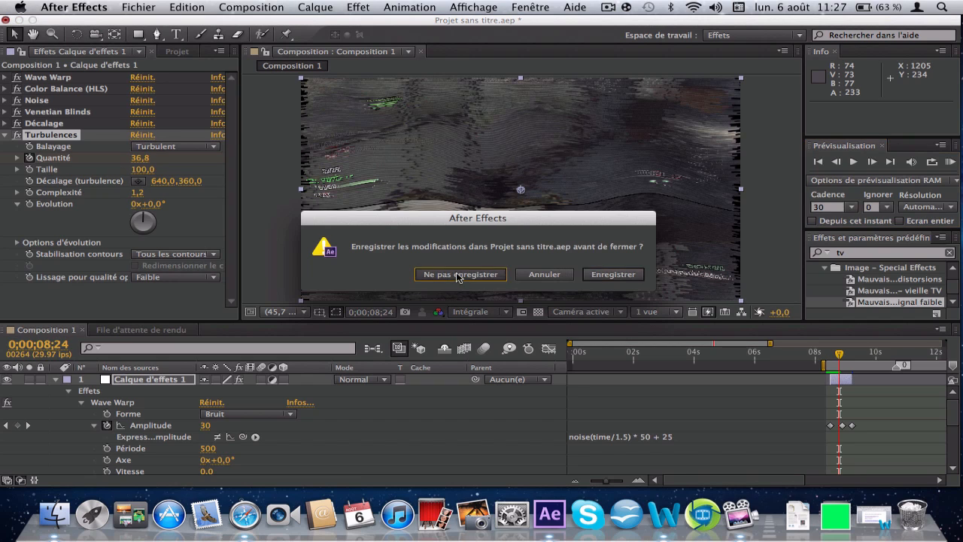